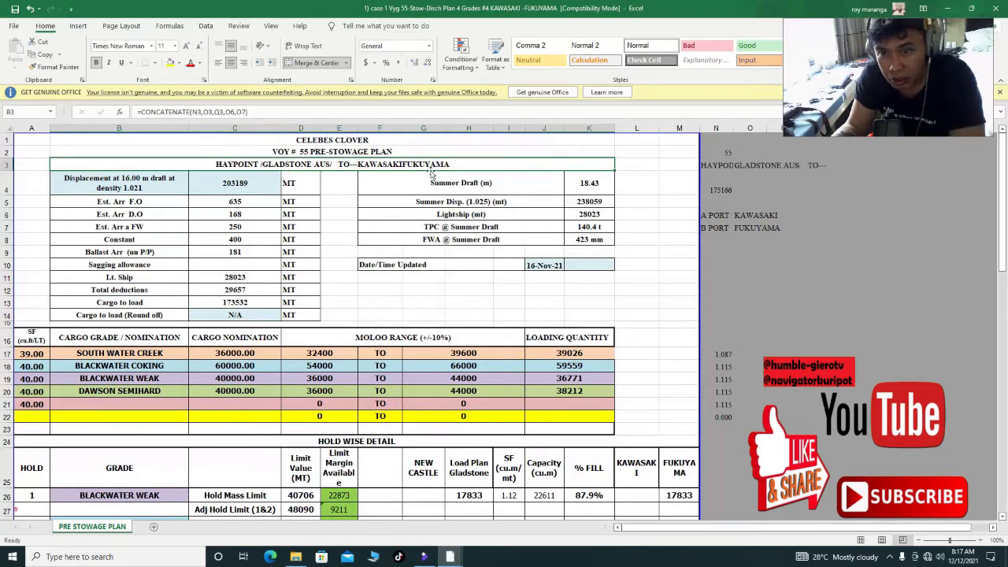
Examine the route and discharge port source cells N3, O3, O6 and O7 that feed the voyage title line.
click(718, 166)
click(753, 164)
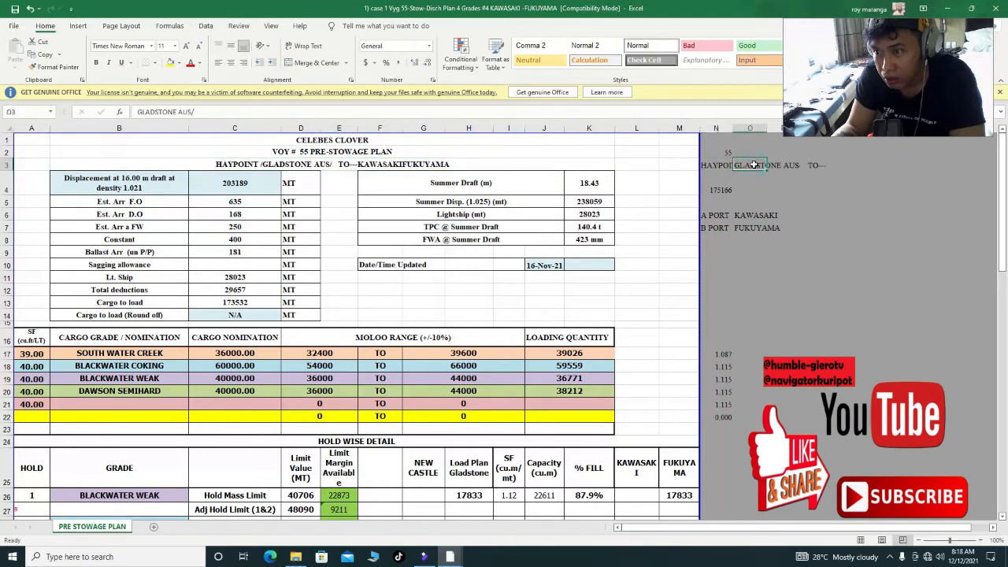
click(752, 215)
click(752, 225)
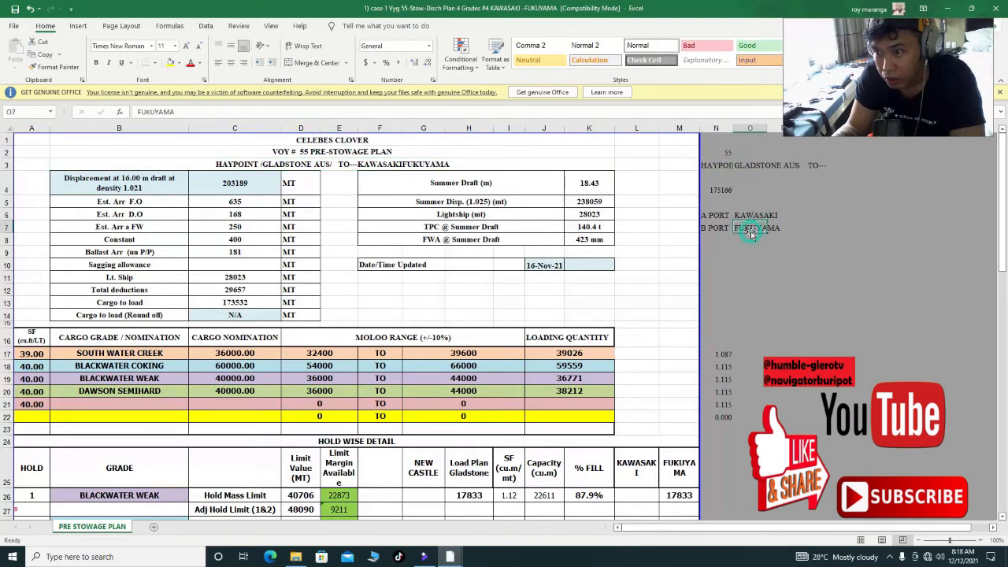
click(750, 214)
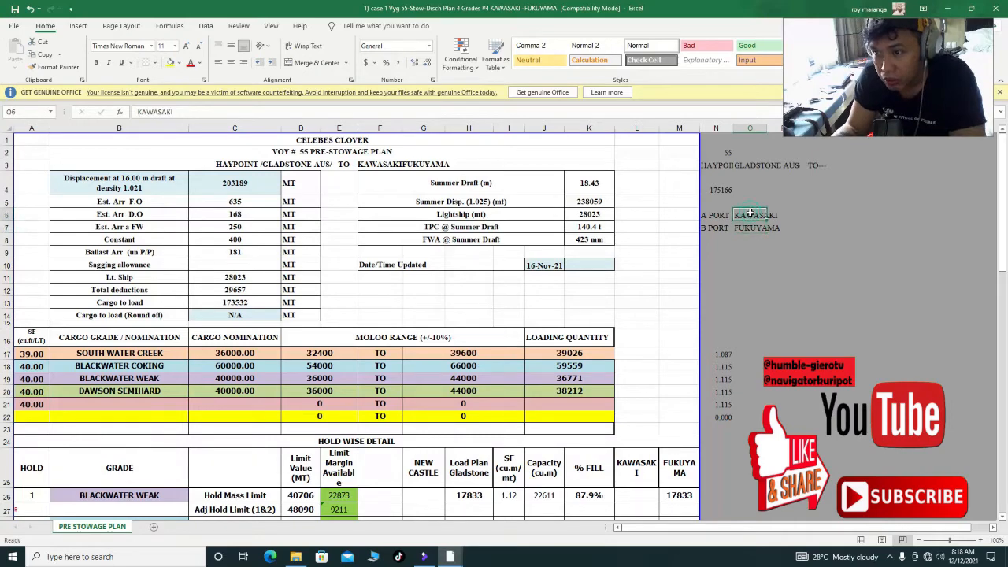
click(750, 227)
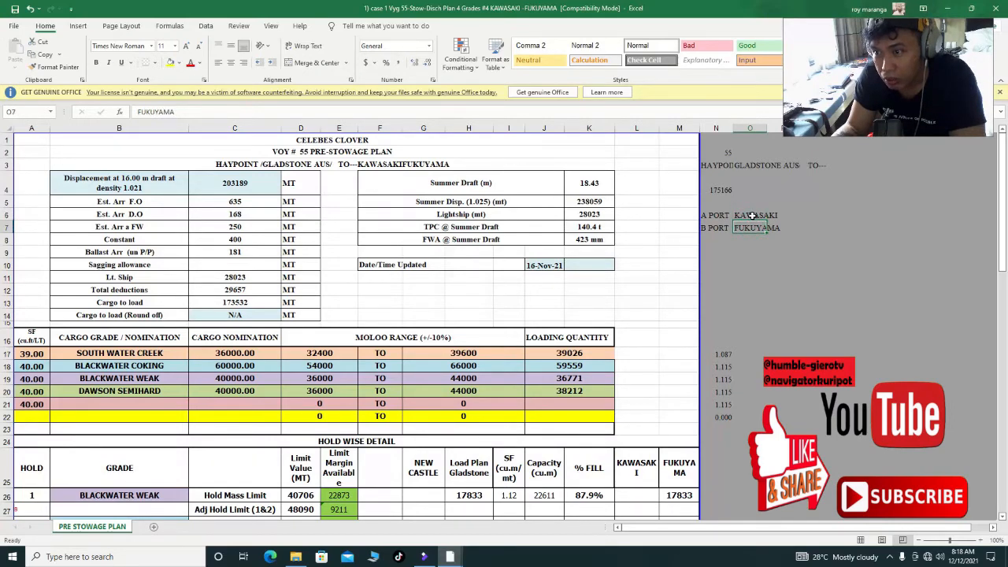
Examine the formulas in the two discharge port headers, L25 and M25, of the hold wise detail table.
scroll(664, 286, down, 3)
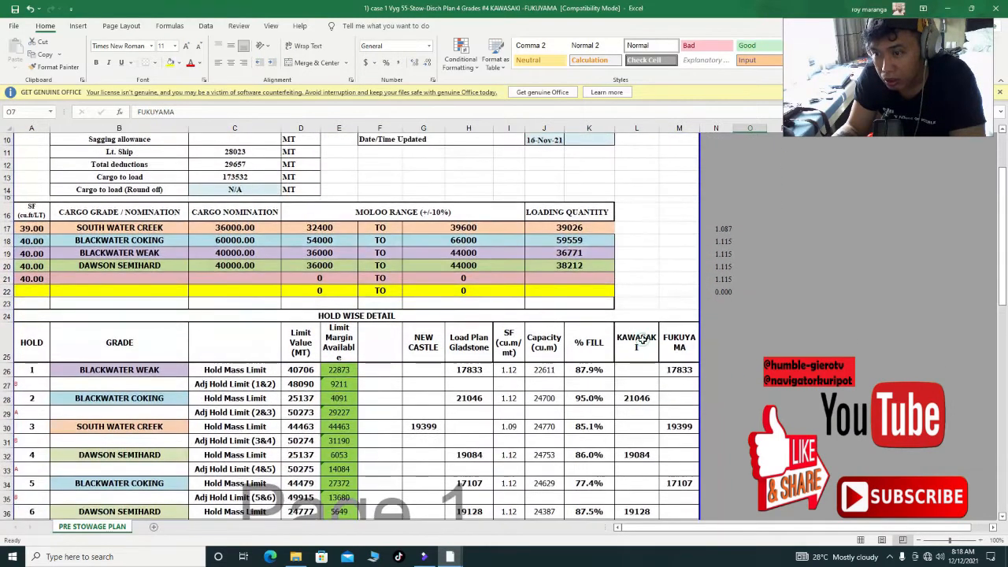
click(642, 341)
click(669, 339)
click(647, 344)
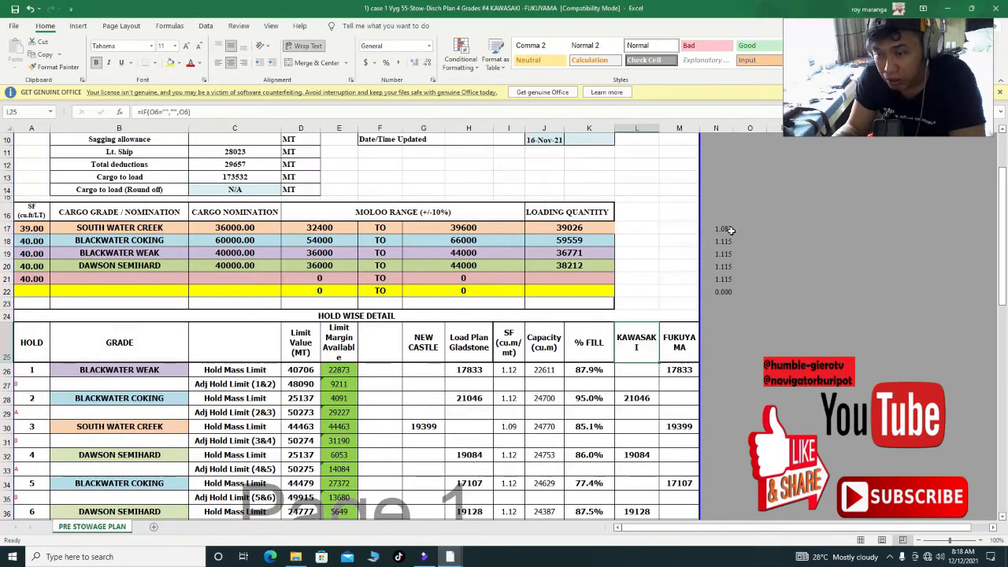
scroll(731, 229, up, 1)
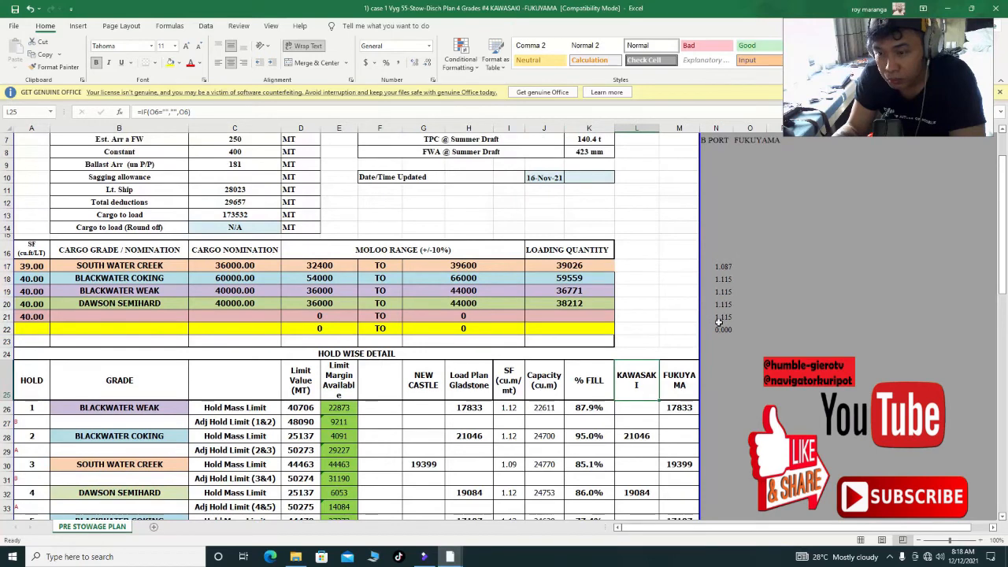
scroll(718, 322, up, 1)
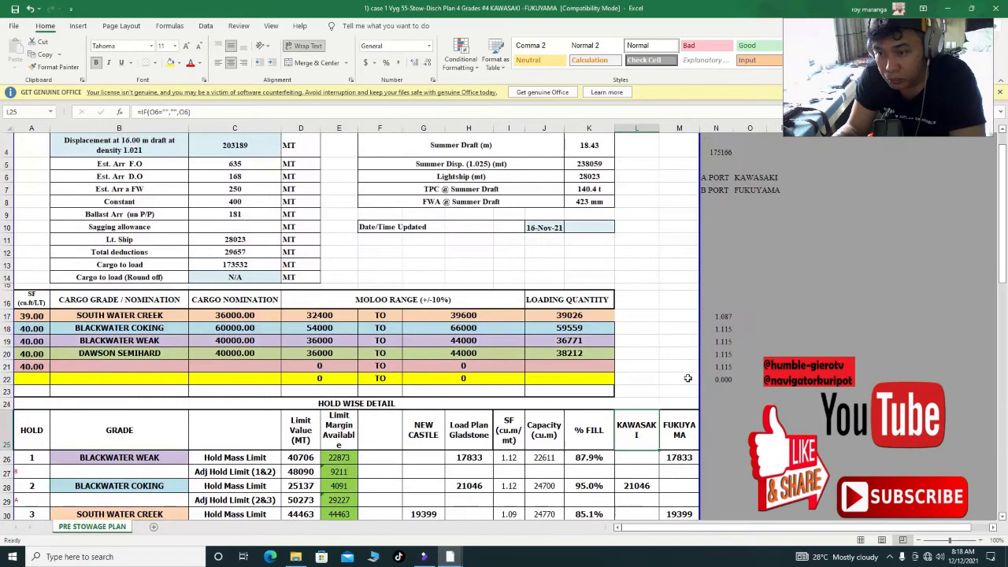
click(669, 429)
click(639, 430)
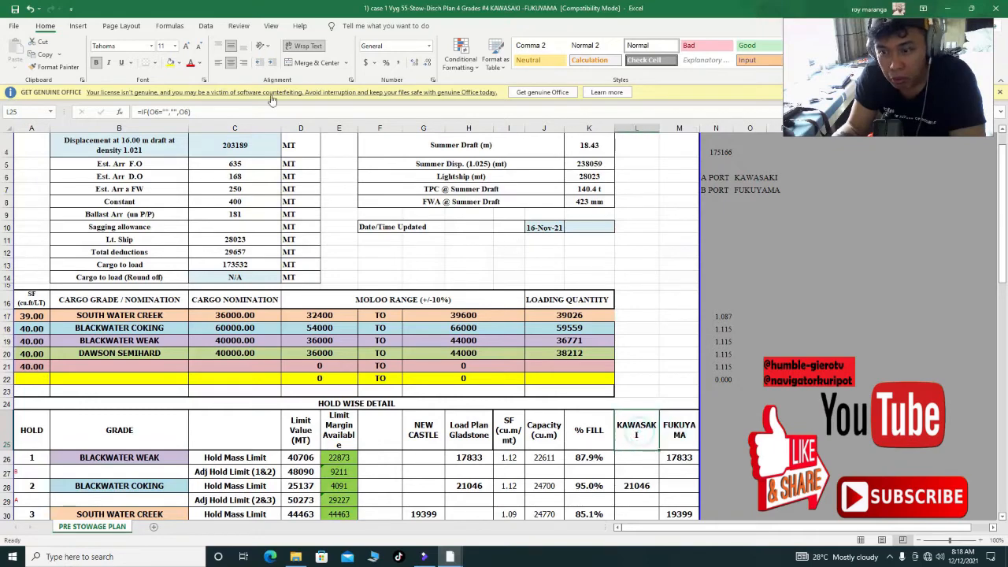
Inspect the arguments of the IF formula in header cell L25 and discard any edit to it.
ctrl+scroll(263, 174, up, 3)
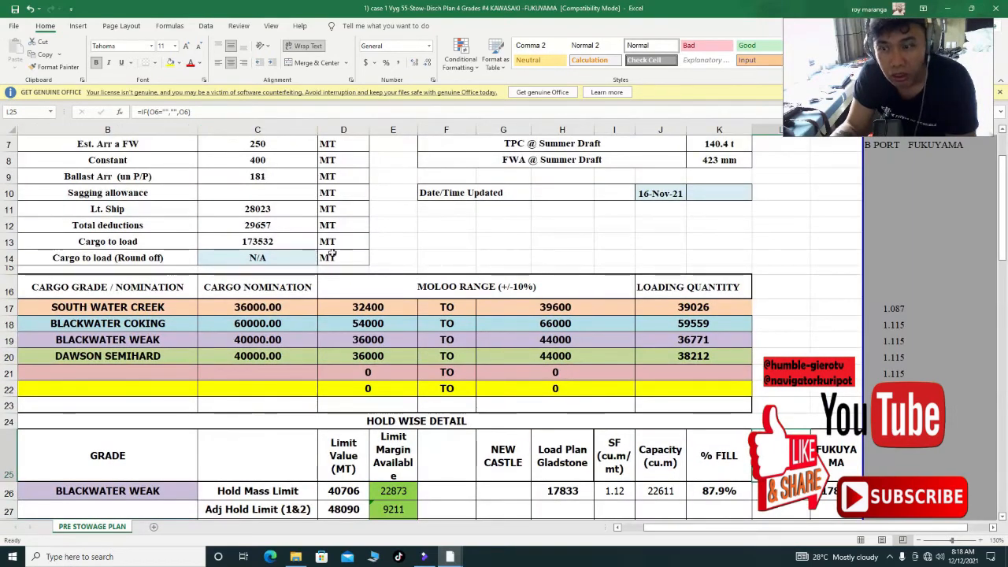
ctrl+scroll(333, 252, down, 3)
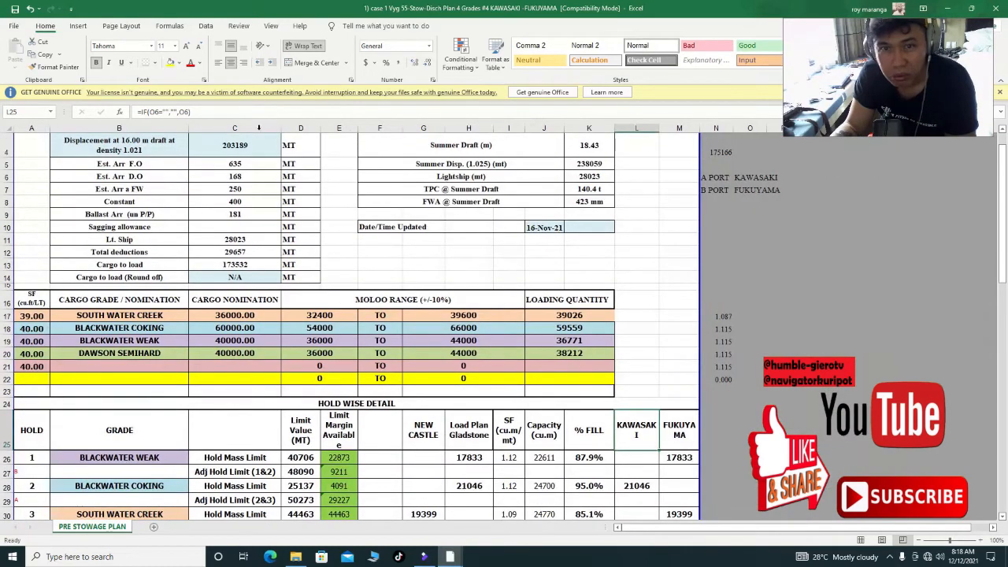
click(212, 112)
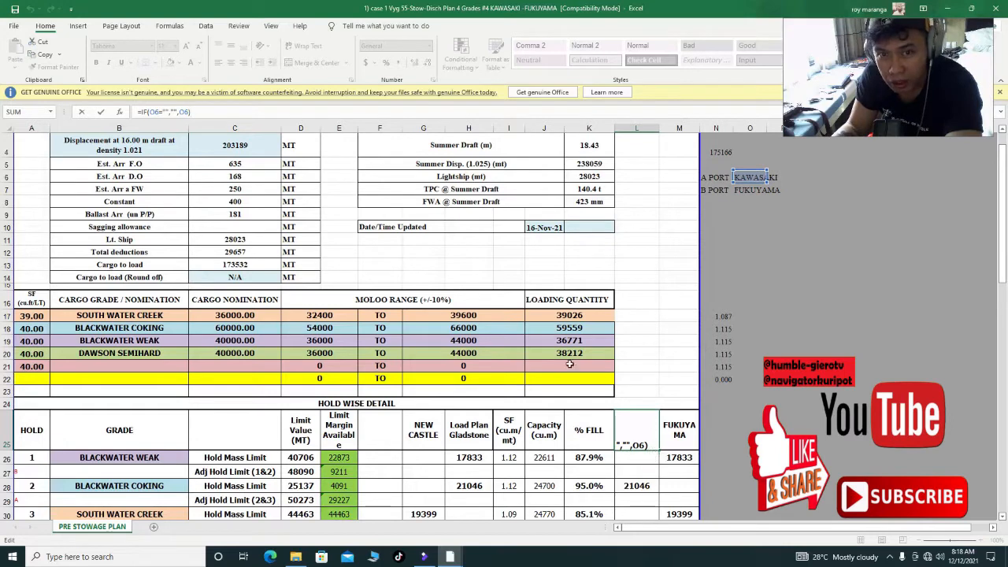
click(172, 112)
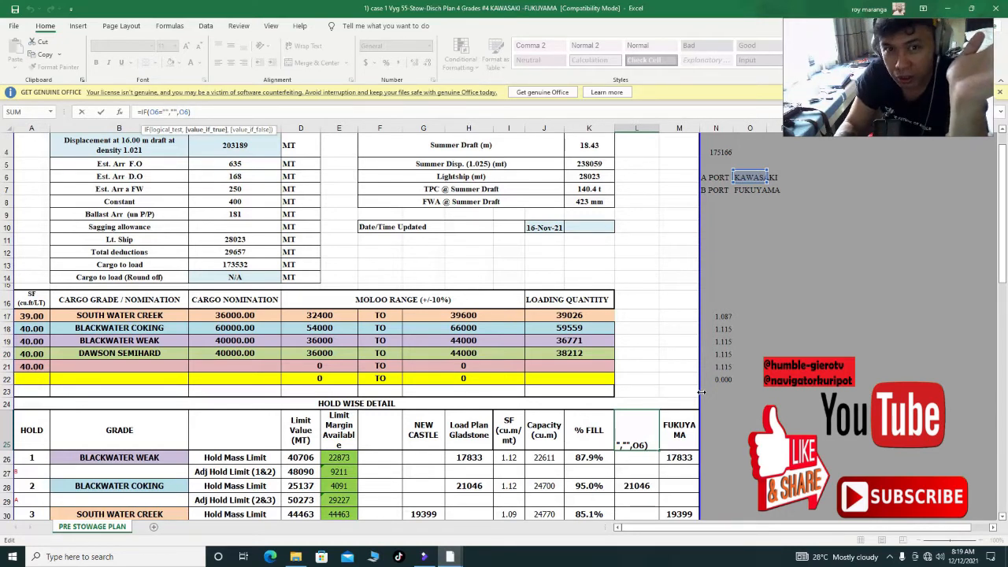
key(BackSpace)
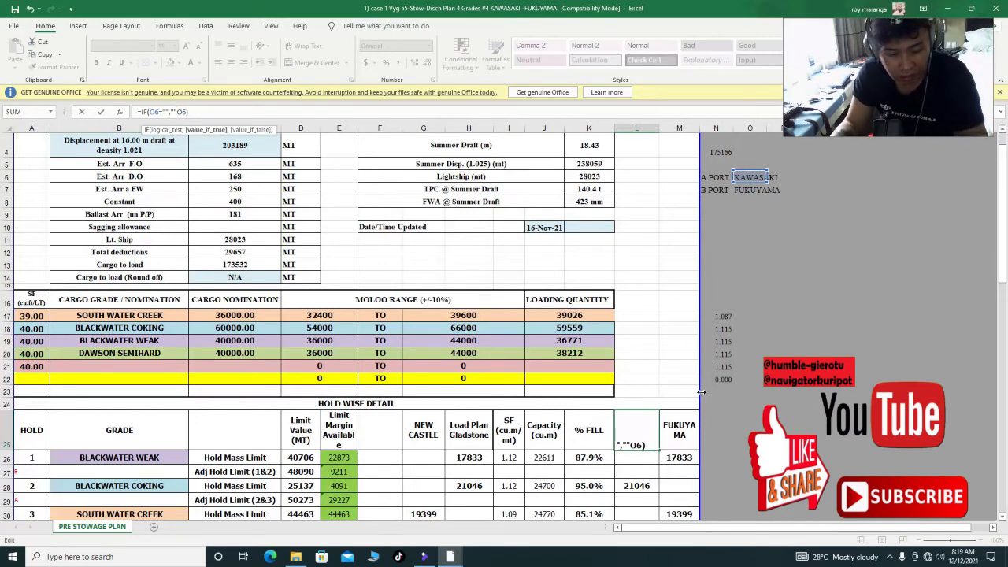
key(Escape)
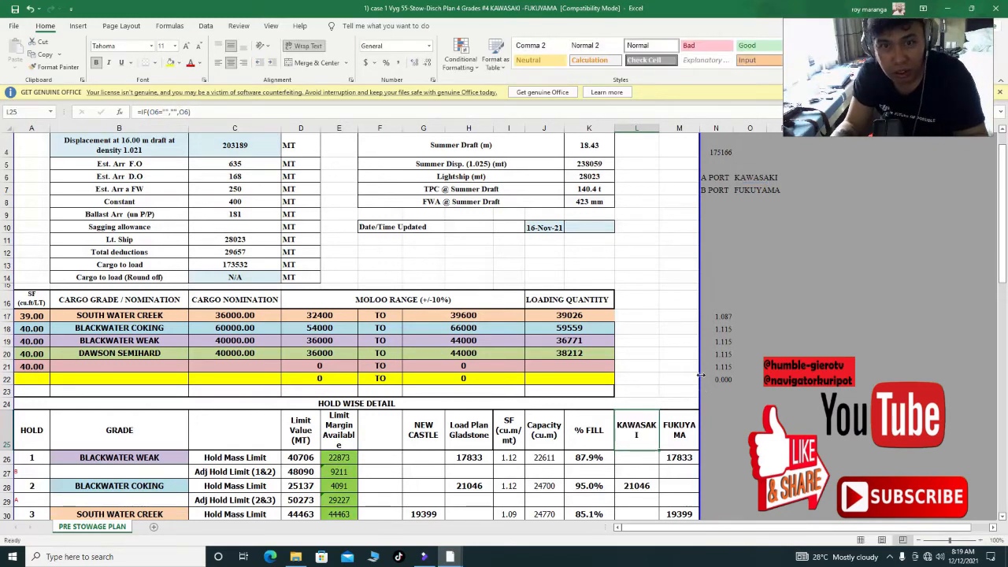
Test the header link by clearing the A PORT name in O6, restore KAWASAKI, and check headers L25 and M25.
click(757, 178)
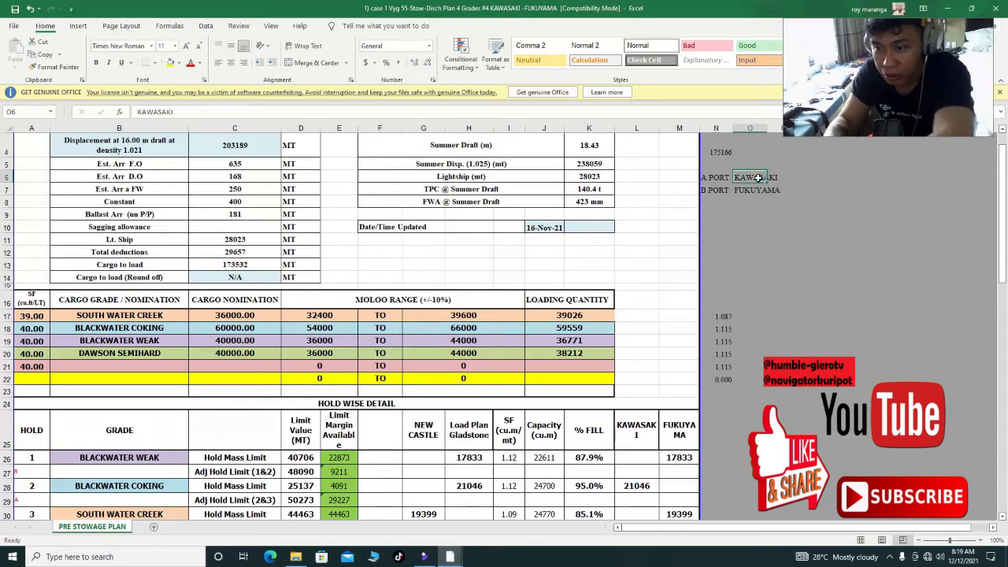
click(653, 435)
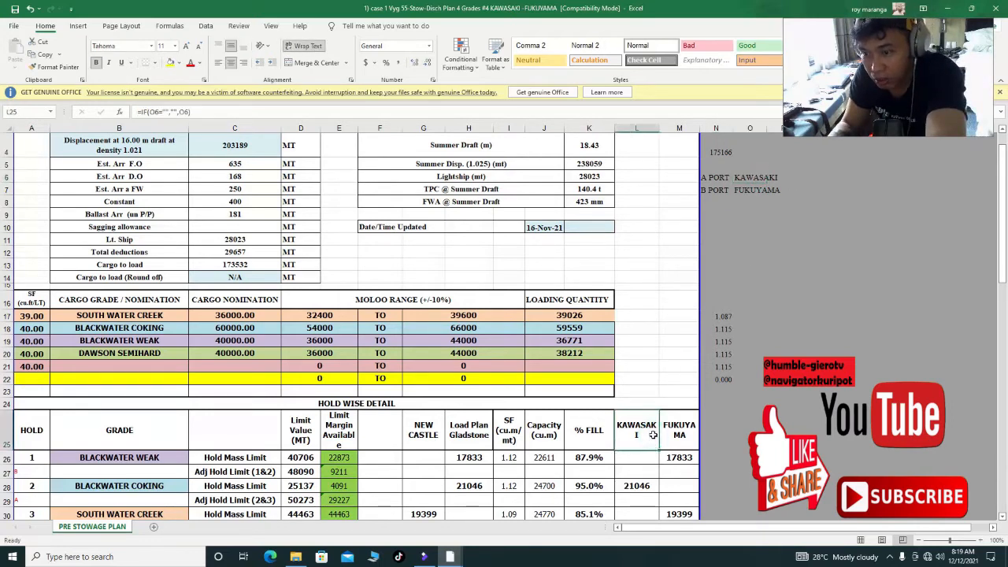
click(747, 180)
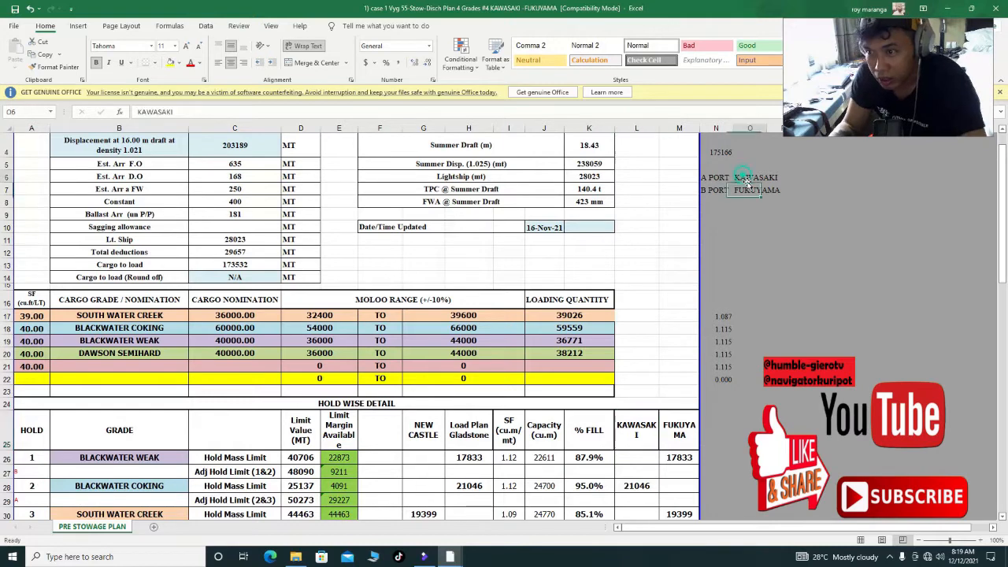
key(Delete)
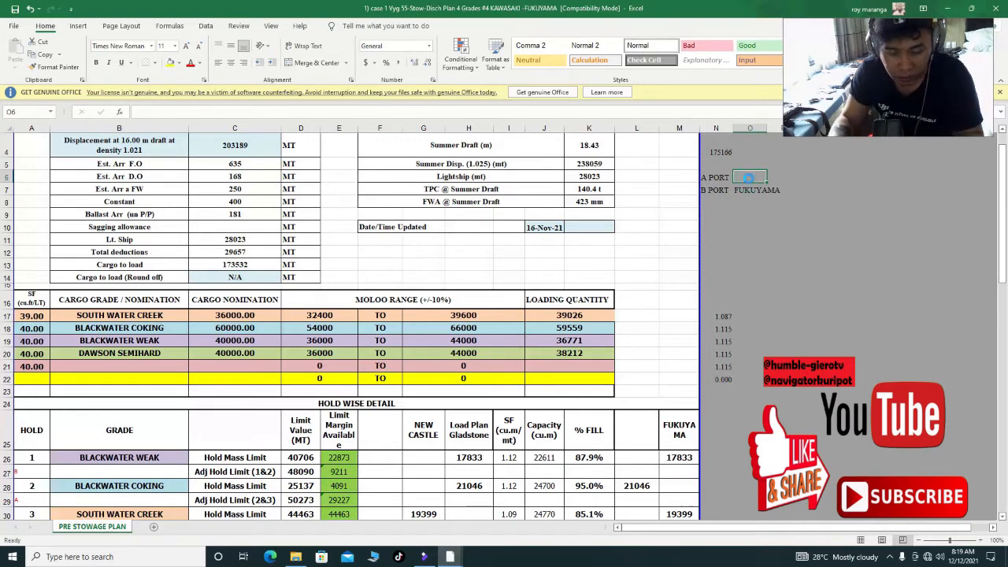
text(KAWASAKI)
key(Return)
click(653, 414)
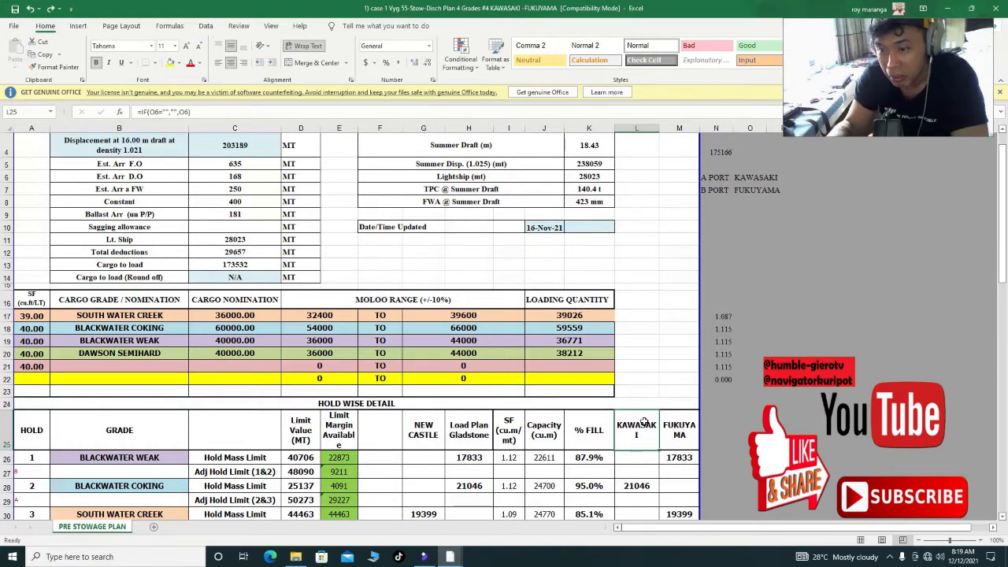
click(687, 426)
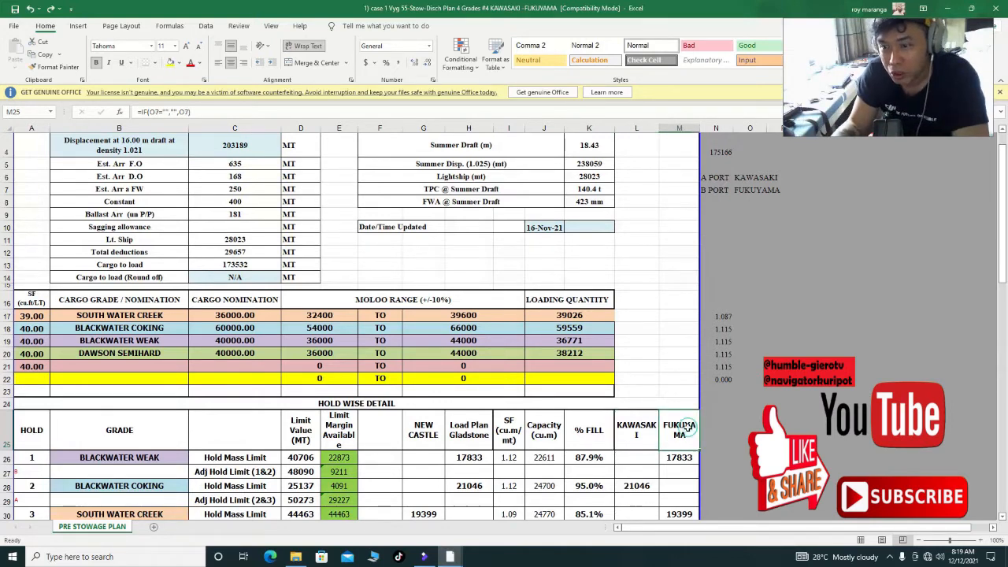
Fill the two discharge port header cells L25 and M25 of the hold wise detail table with yellow.
scroll(686, 426, down, 1)
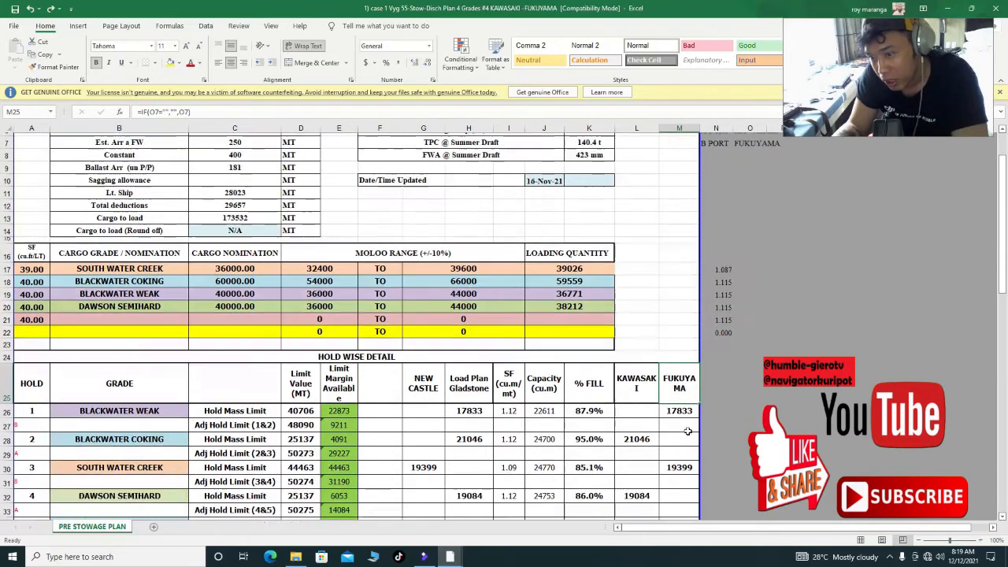
scroll(685, 398, up, 1)
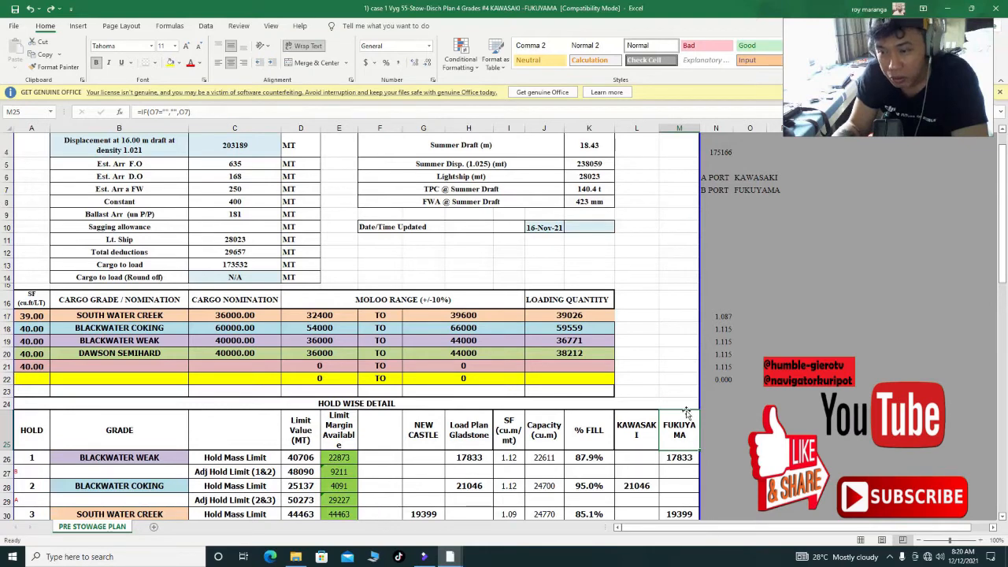
scroll(668, 488, down, 1)
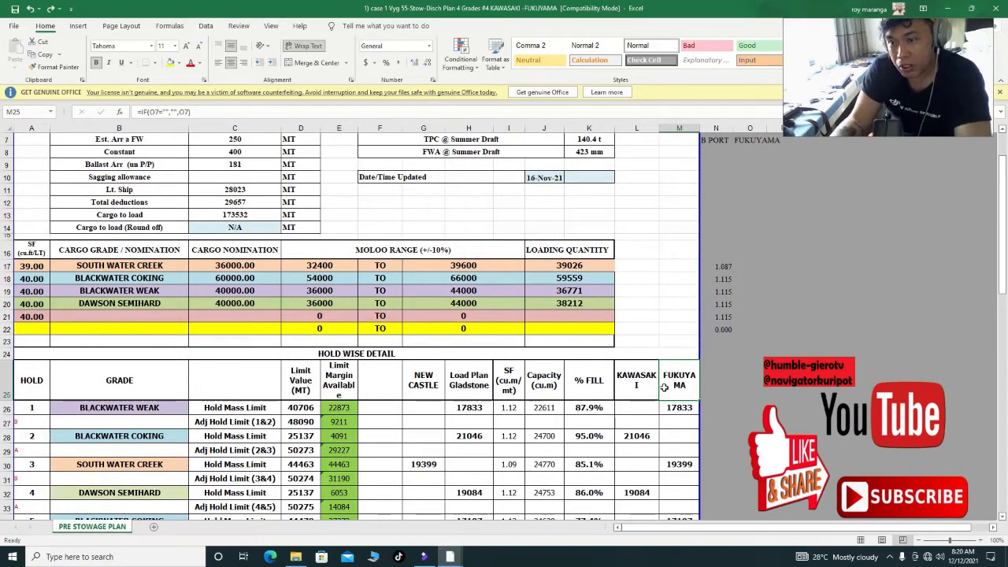
scroll(666, 386, up, 2)
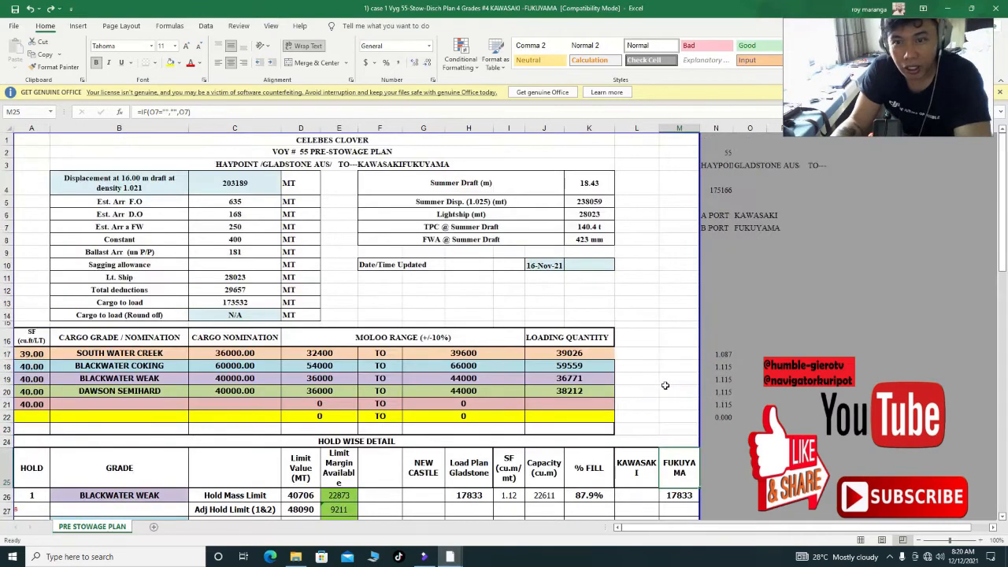
scroll(682, 358, down, 2)
click(641, 386)
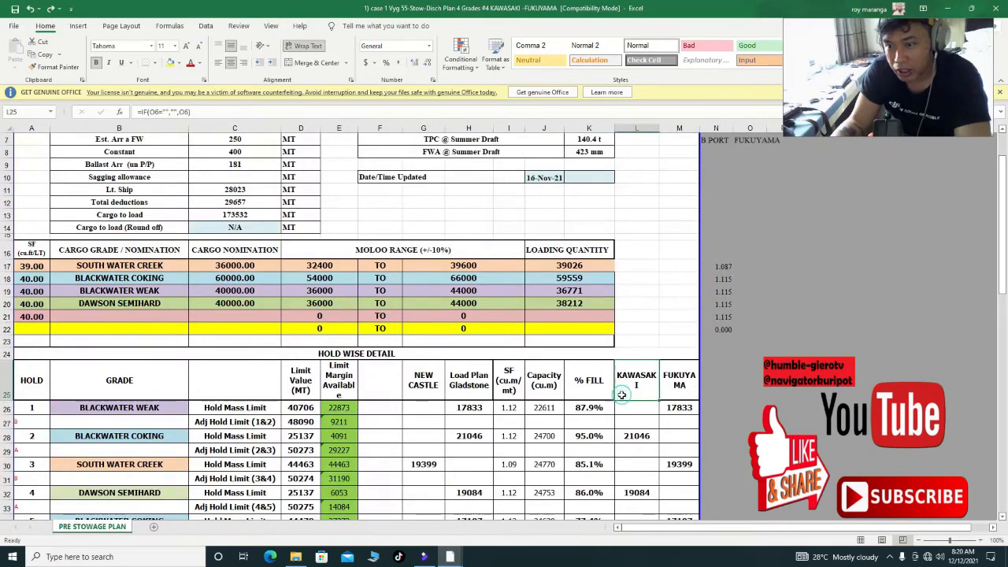
drag(668, 394, 638, 390)
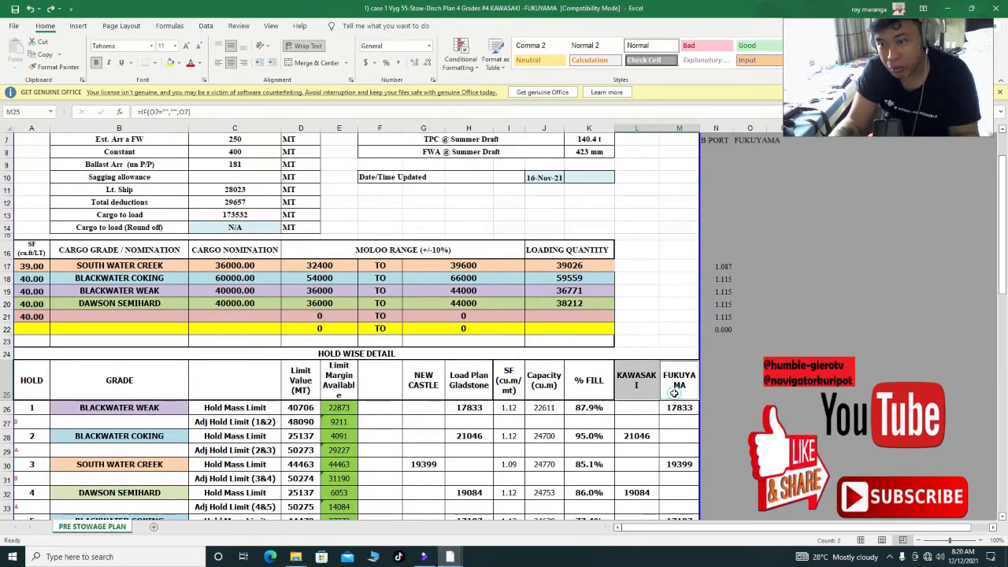
click(170, 65)
scroll(495, 376, up, 2)
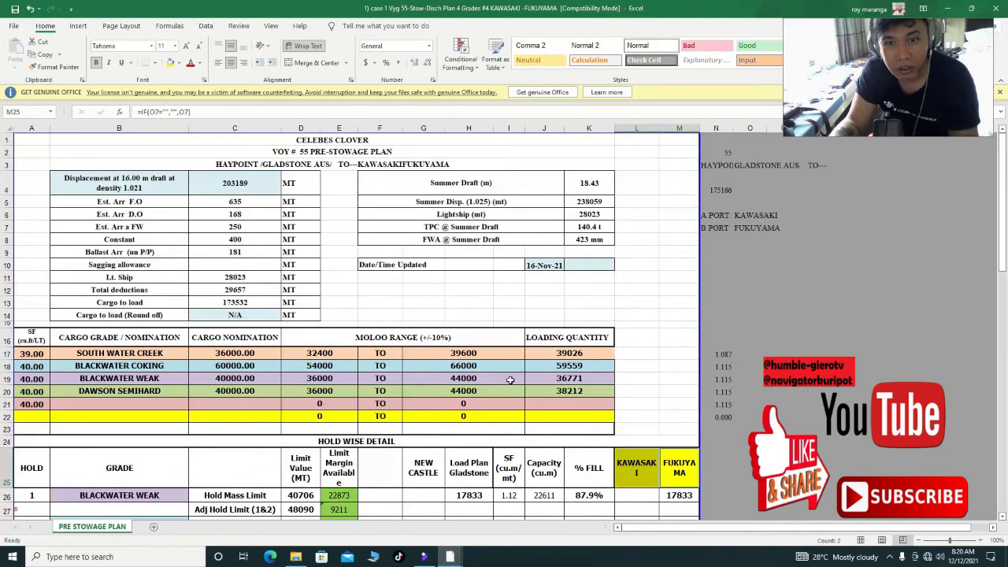
Fill the voyage number title in row 2 and the route title in row 3 with yellow.
click(337, 150)
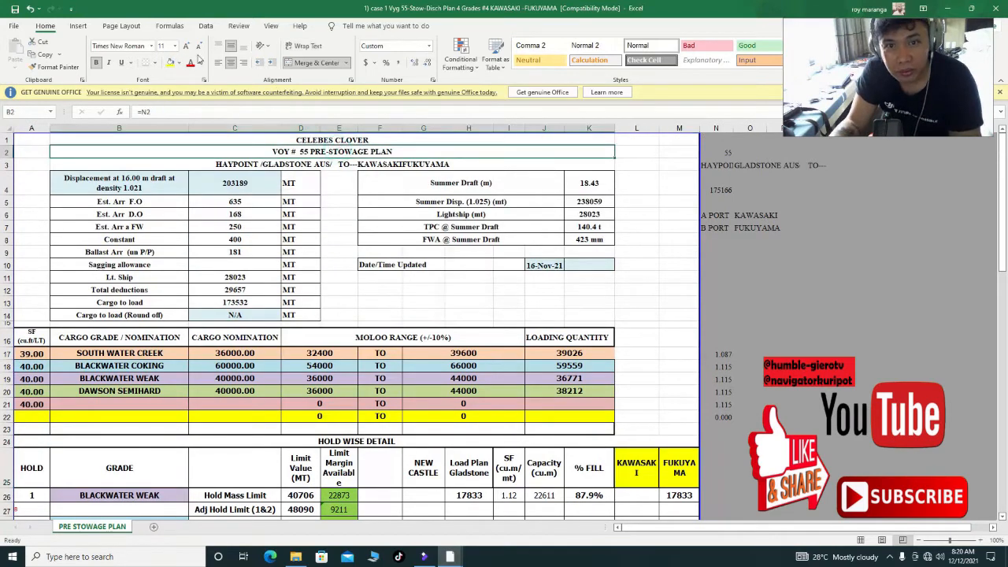
click(170, 63)
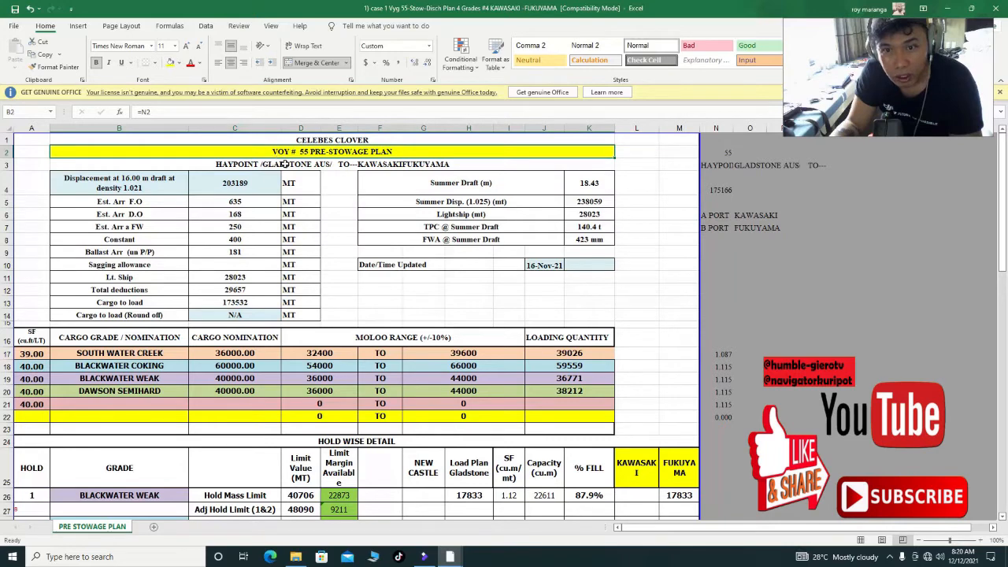
key(Down)
click(170, 63)
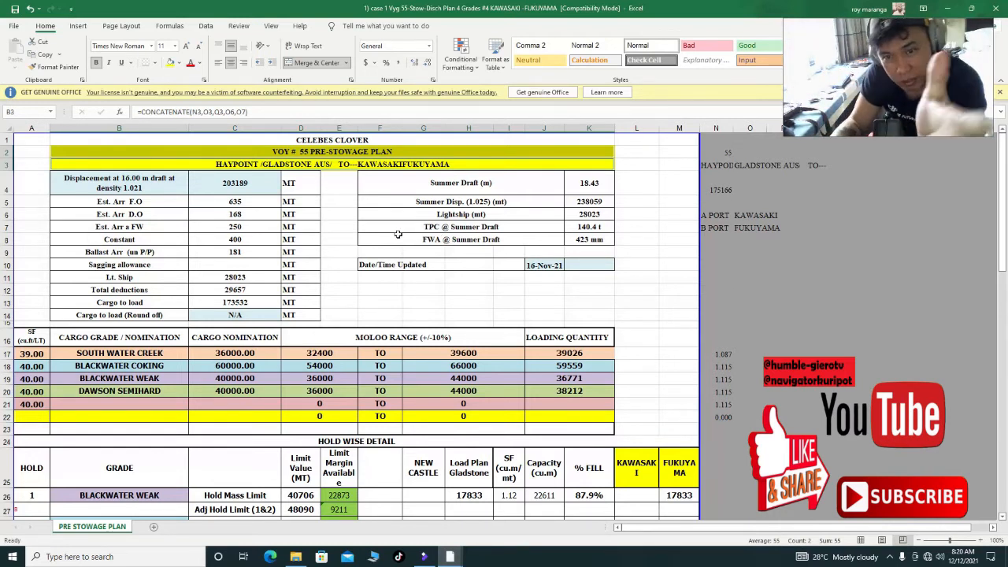
Examine the displacement formula in C4 and its two source cells, N4 and the Lt. Ship value in C11.
click(268, 191)
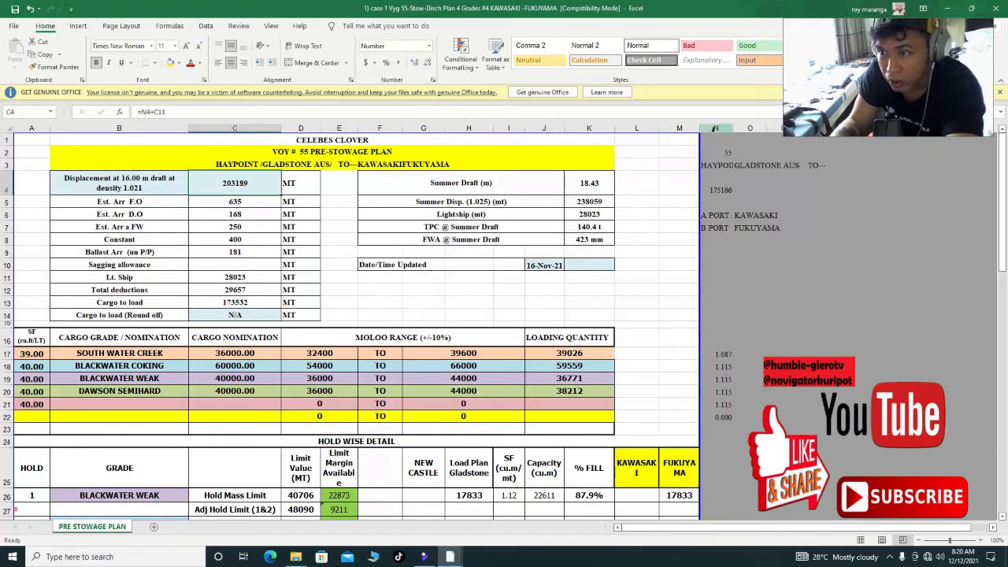
click(721, 191)
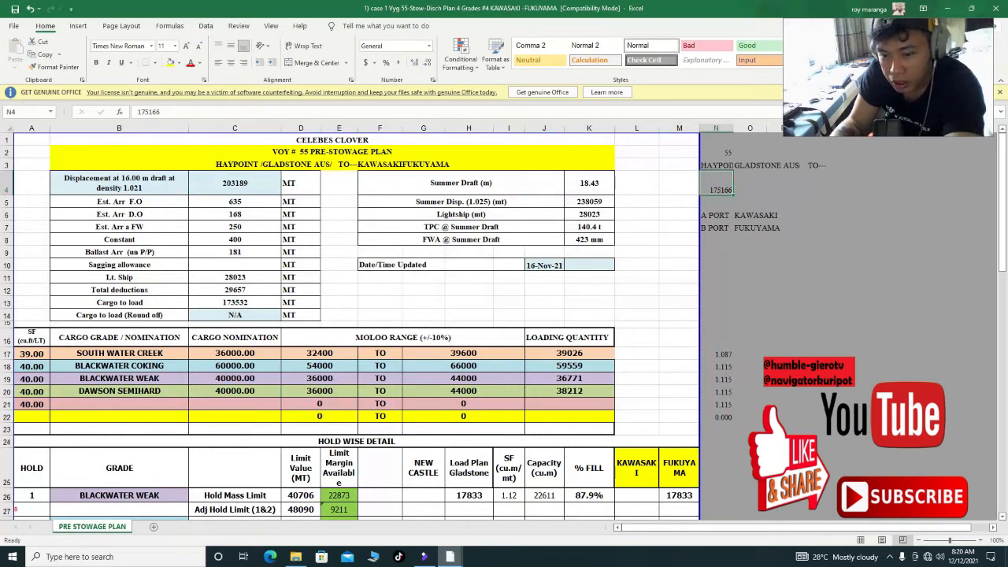
mouse_move(450, 557)
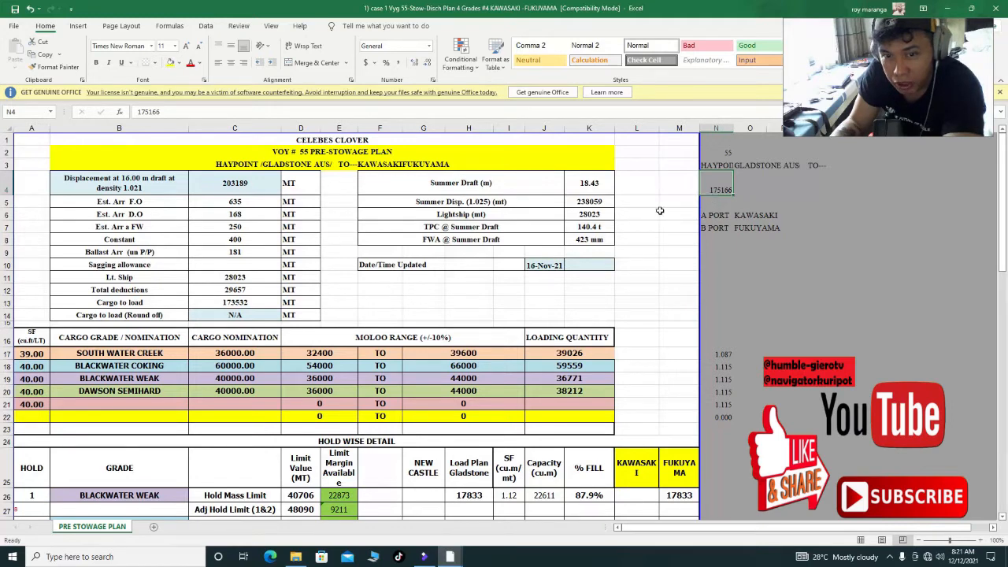
click(234, 275)
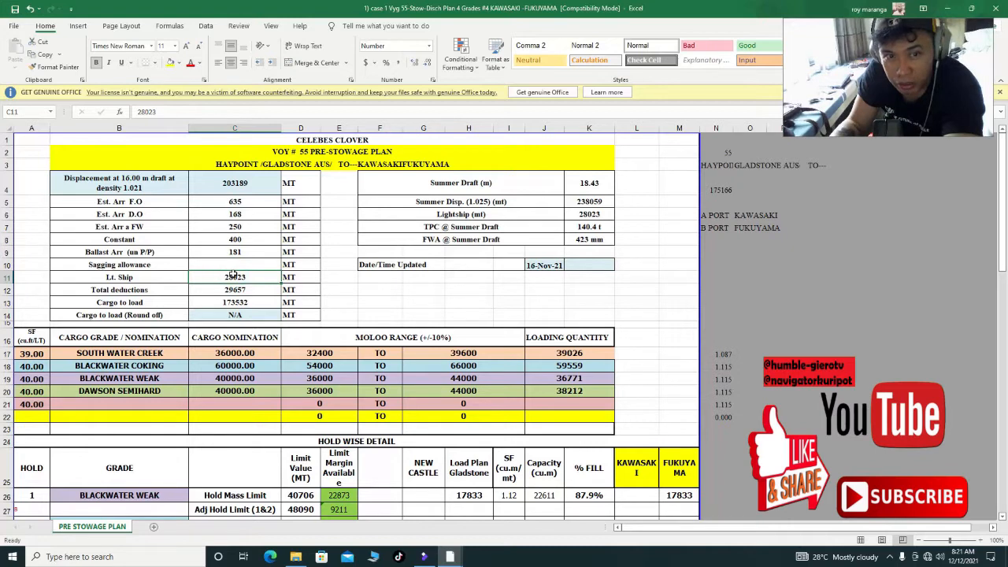
Review how the displacement formula in C4 combines N4 with the Lt. Ship value in C11.
click(254, 180)
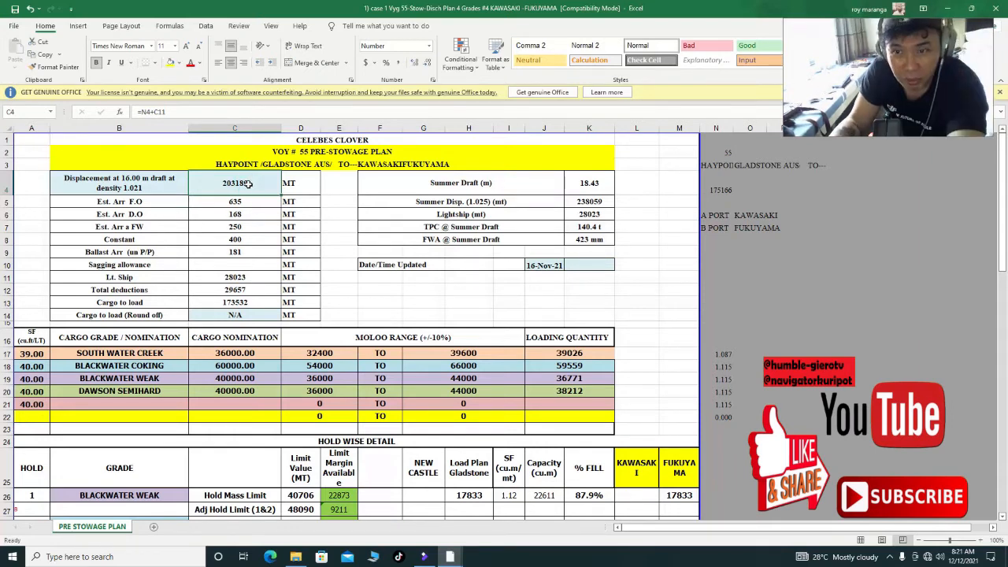
click(720, 191)
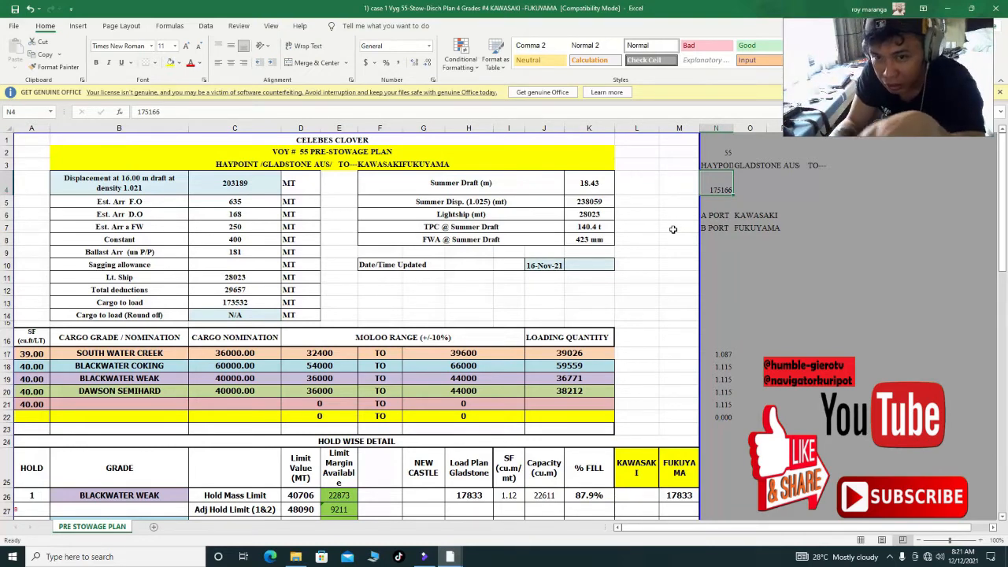
click(256, 279)
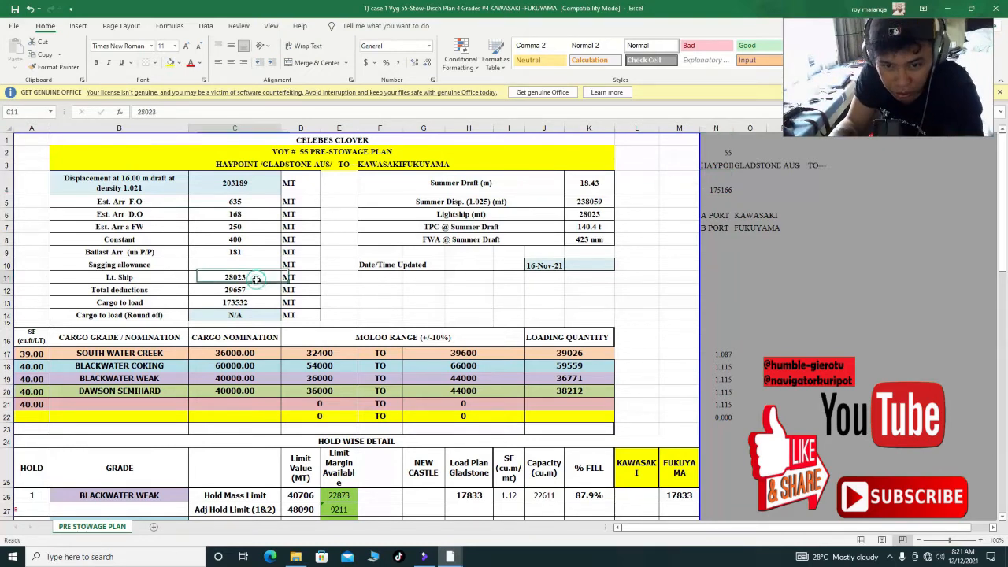
click(243, 187)
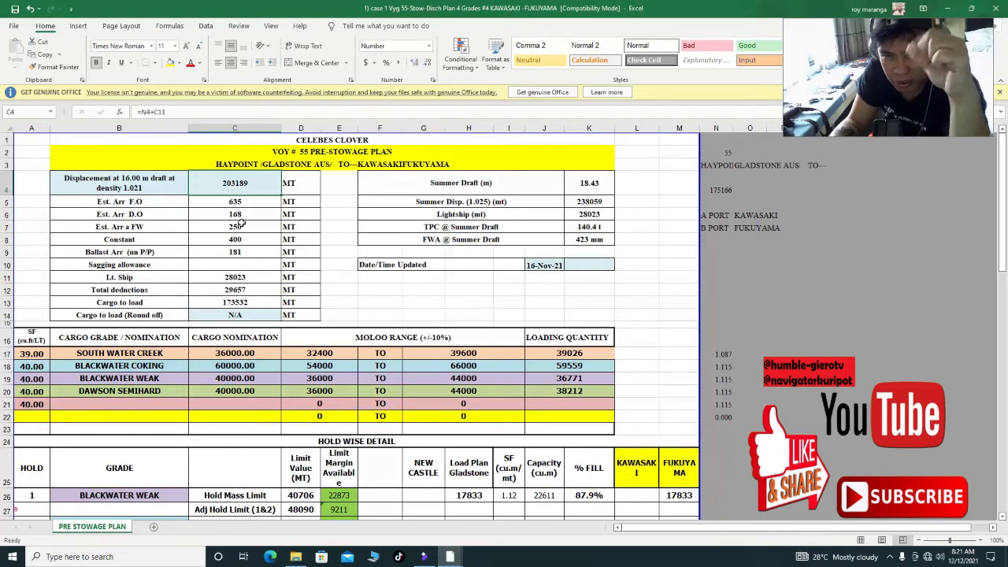
Examine the deduction entries in C5 to C9, the Total deductions sum in C12, and the Cargo to load formula in C13.
click(248, 206)
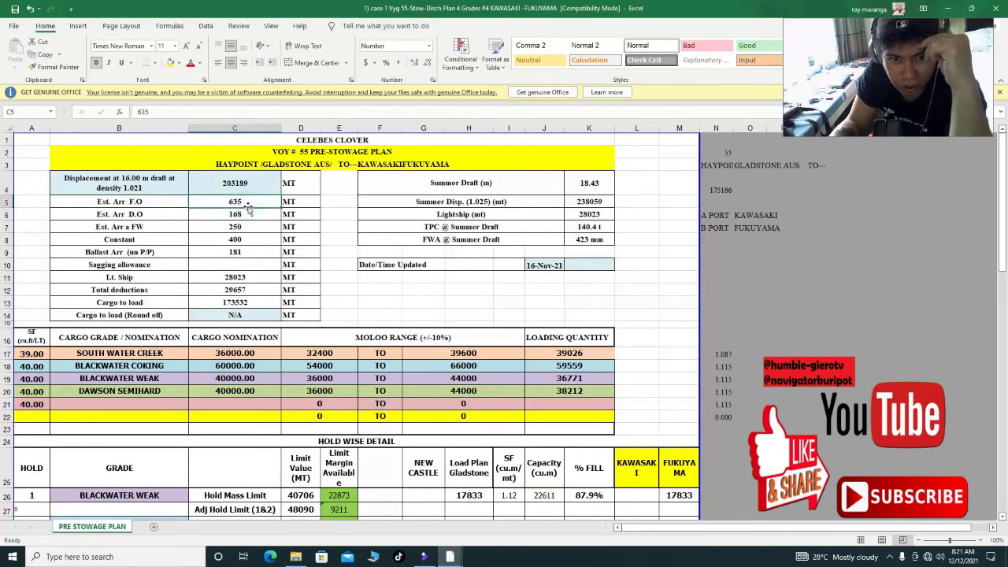
click(246, 215)
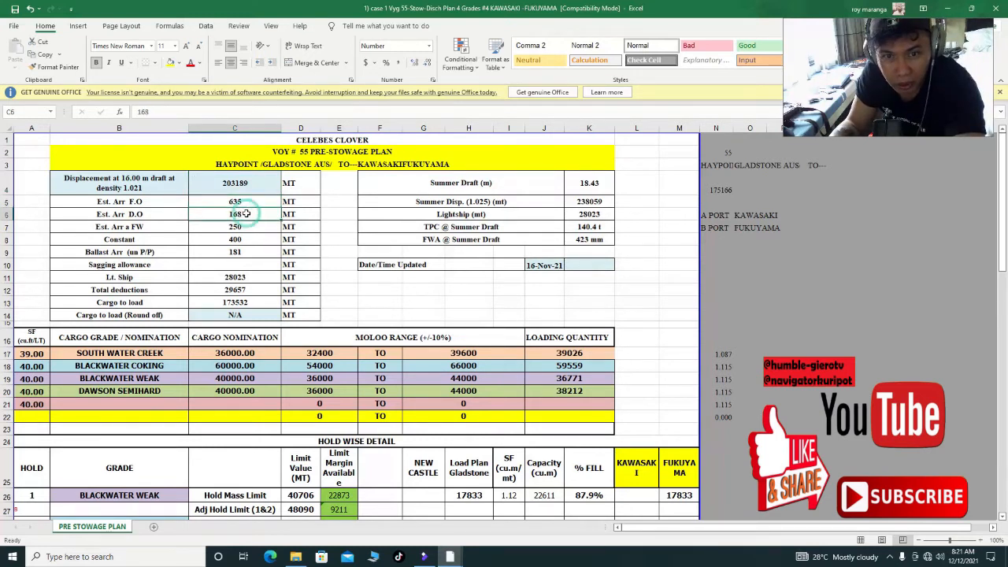
click(246, 225)
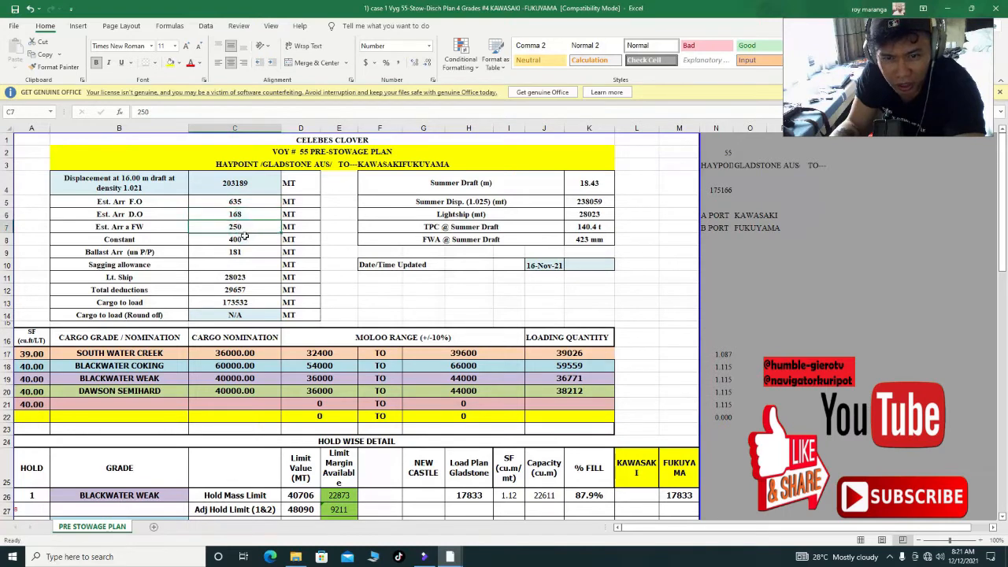
click(246, 238)
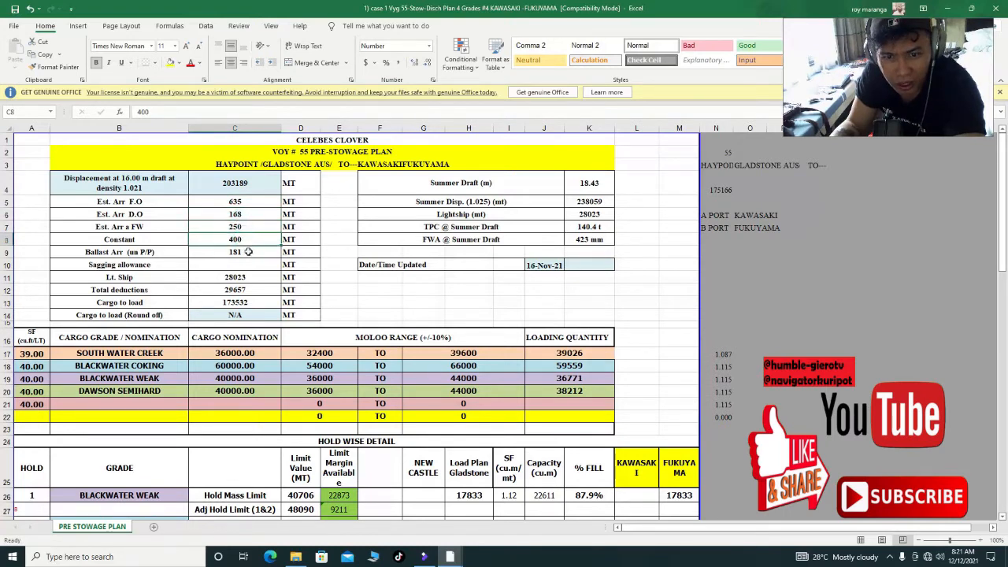
click(248, 252)
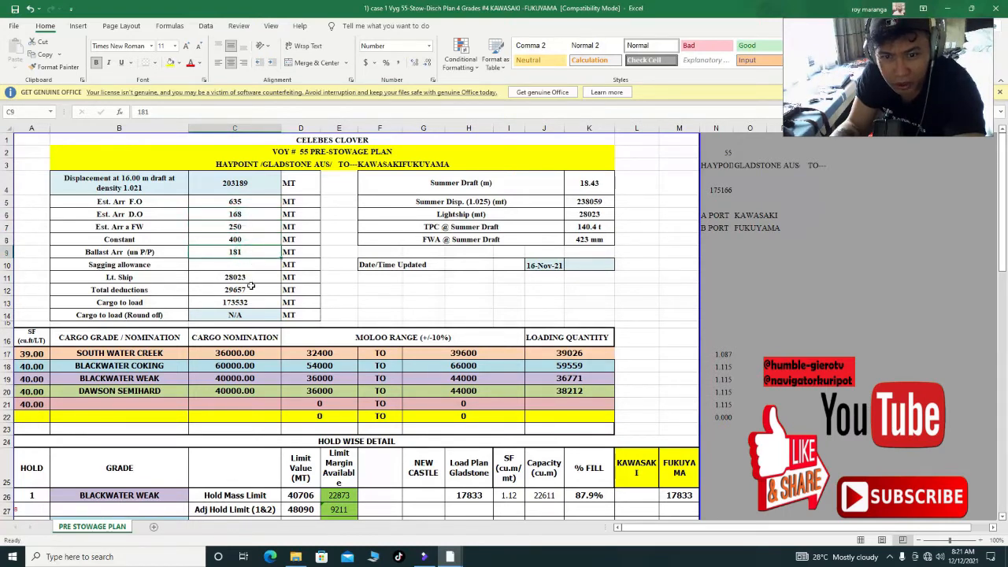
click(251, 290)
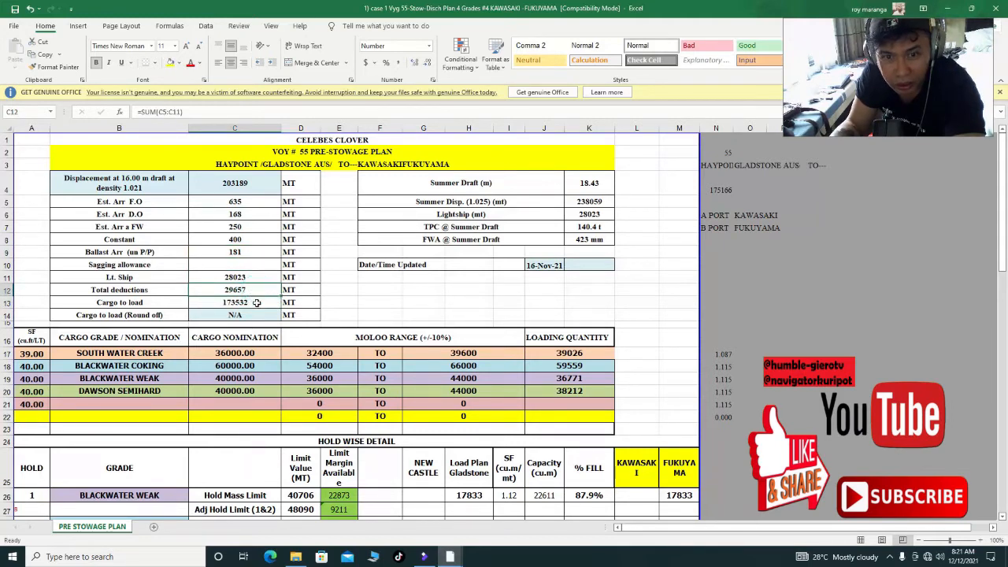
click(256, 303)
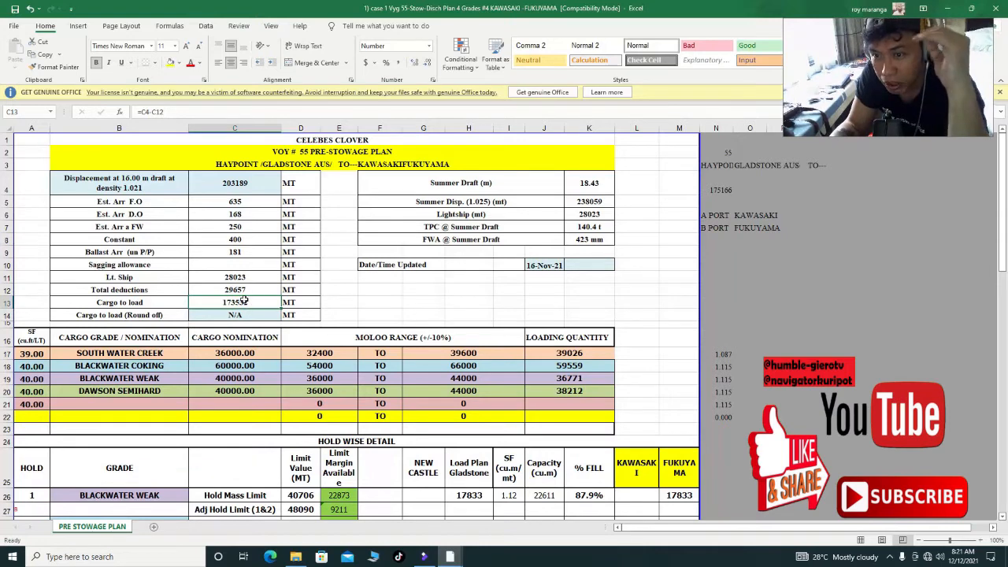
Check the Date/Time Updated cells J10 and K10.
click(531, 265)
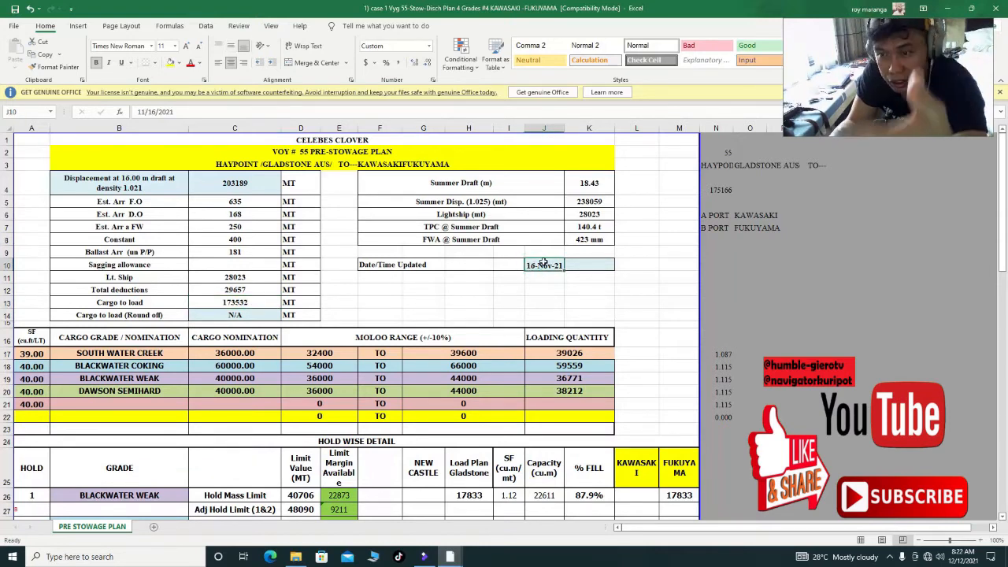
click(576, 260)
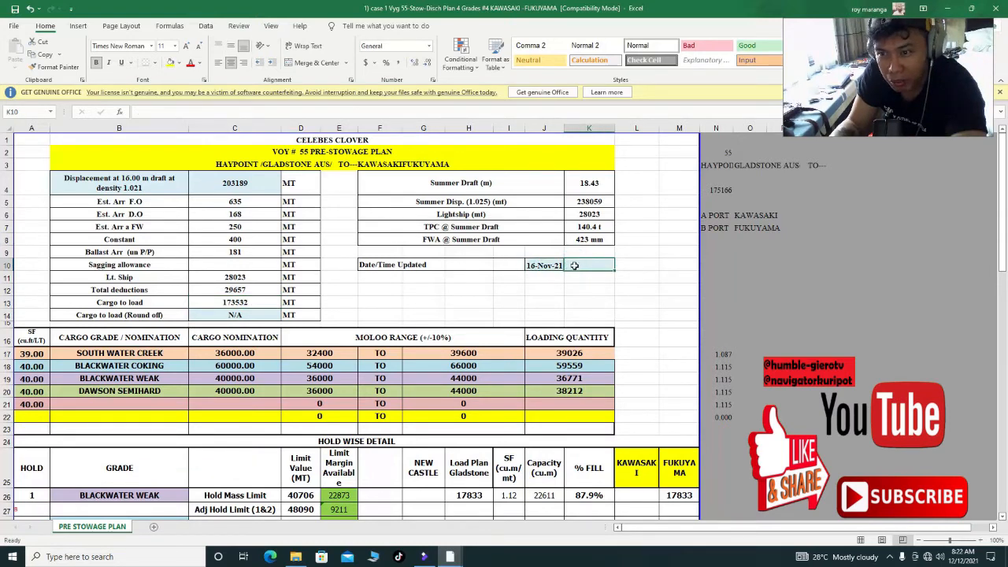
click(555, 264)
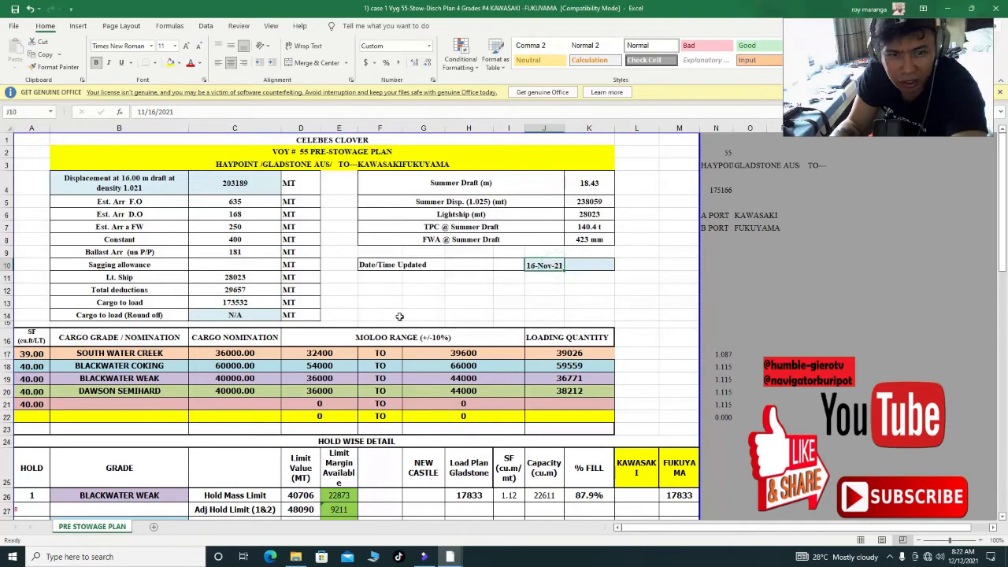
Examine the SF input in A17 and the VLOOKUP formulas in I26 and I28 of the hold wise detail table, including I26's referenced ranges.
scroll(358, 337, down, 3)
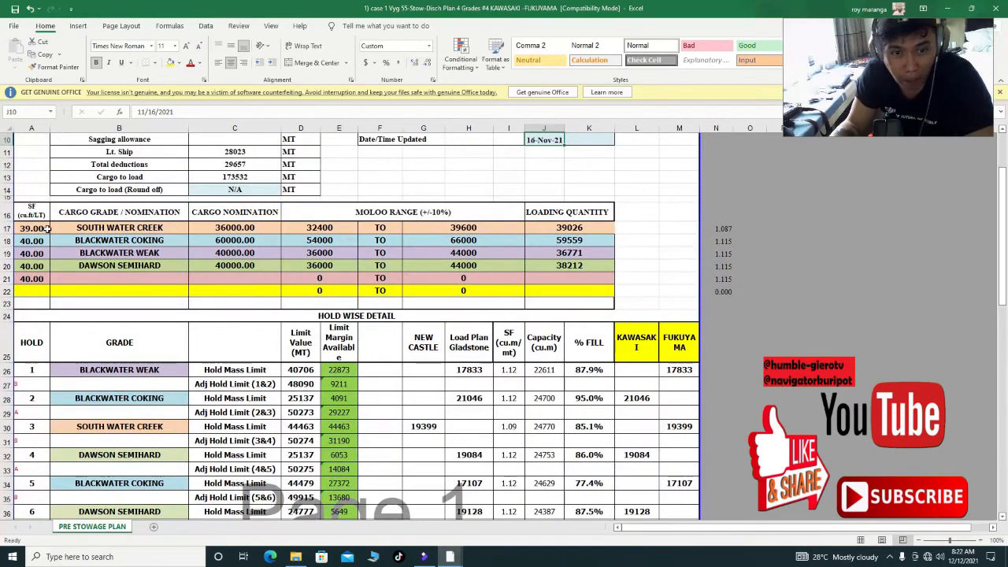
click(46, 228)
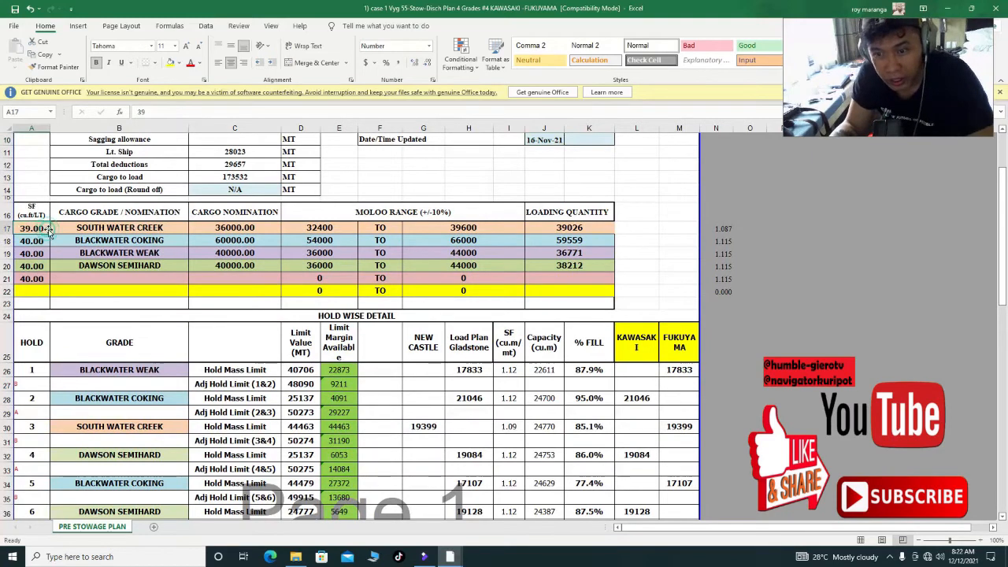
click(510, 369)
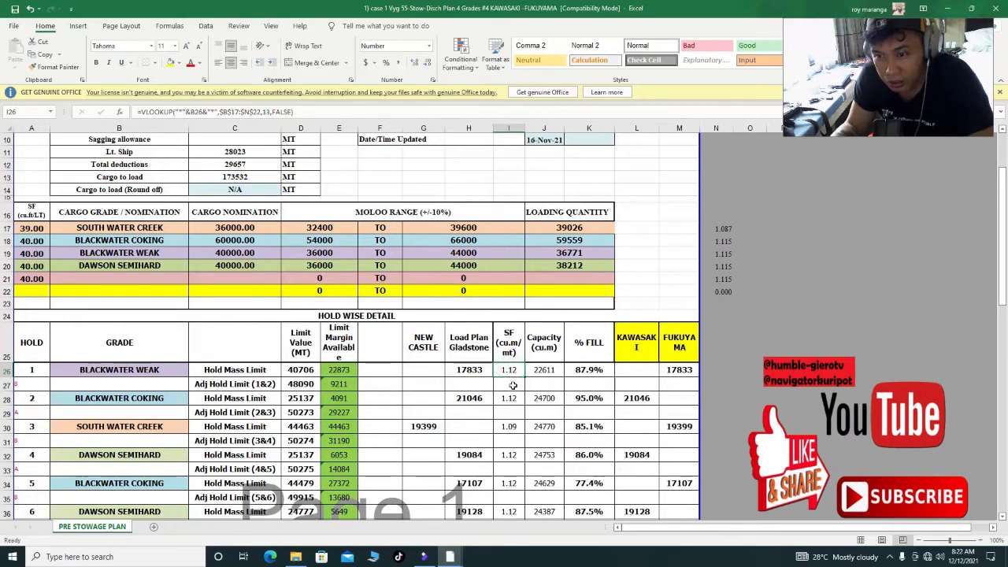
click(510, 398)
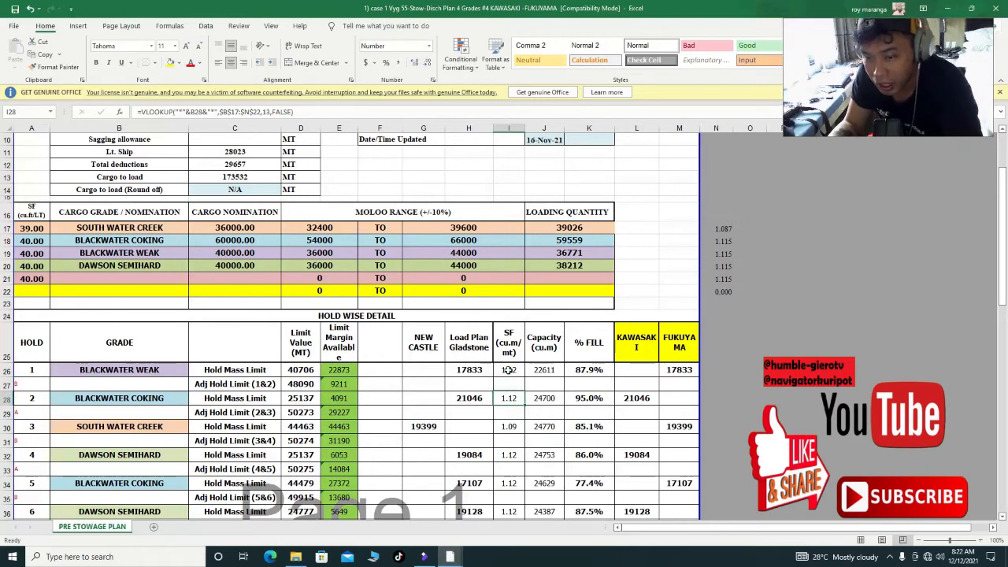
click(509, 369)
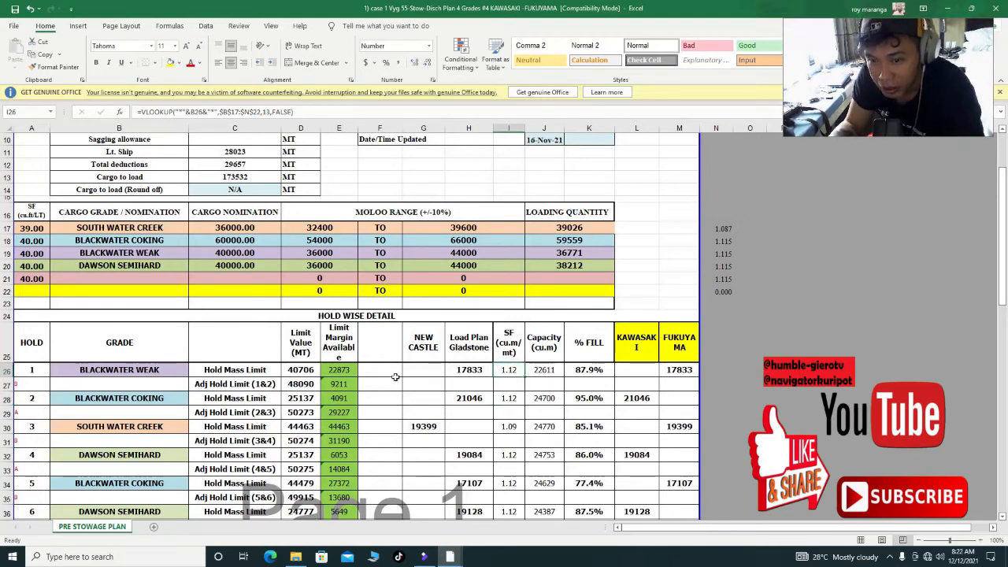
click(326, 384)
click(305, 371)
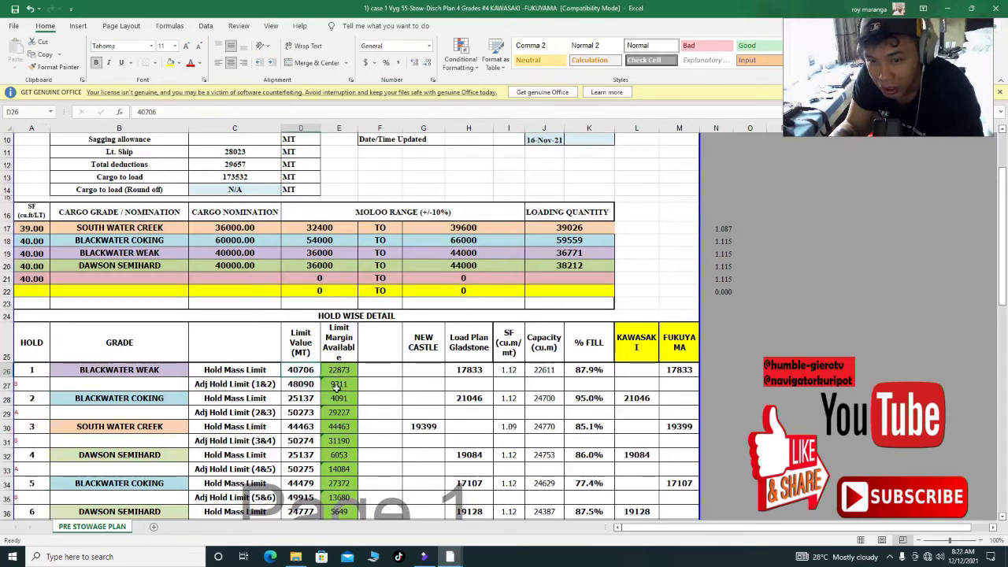
click(511, 369)
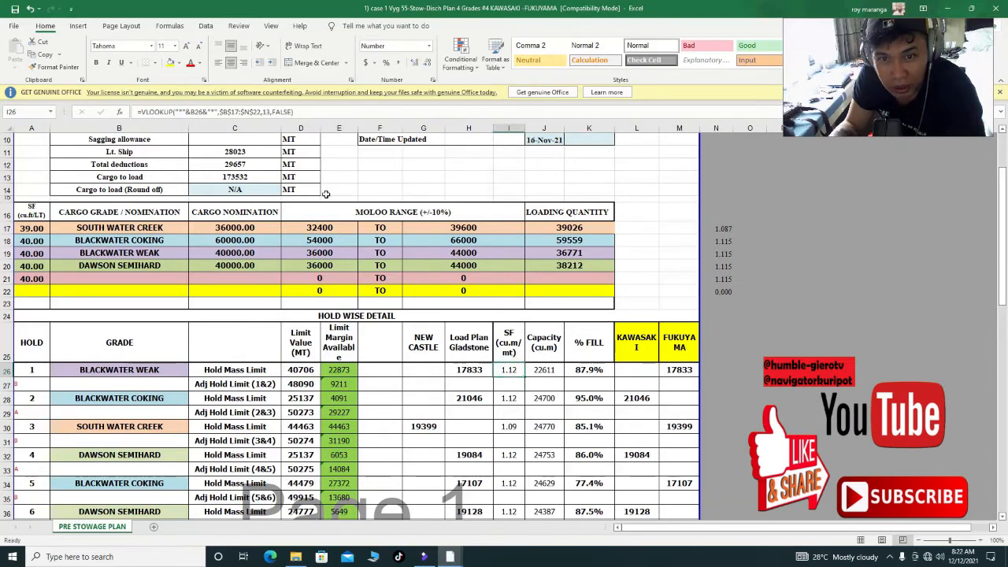
double_click(520, 370)
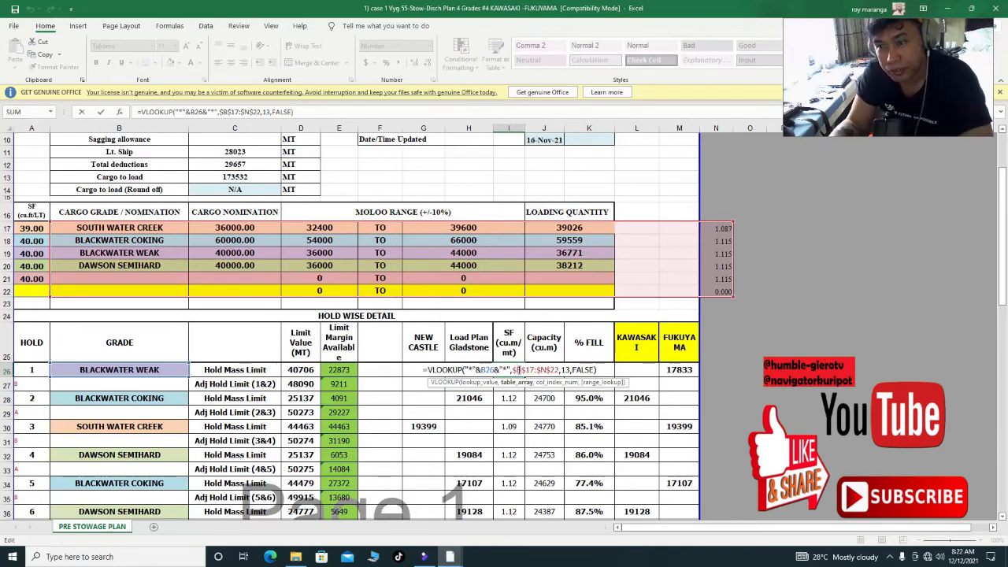
key(Escape)
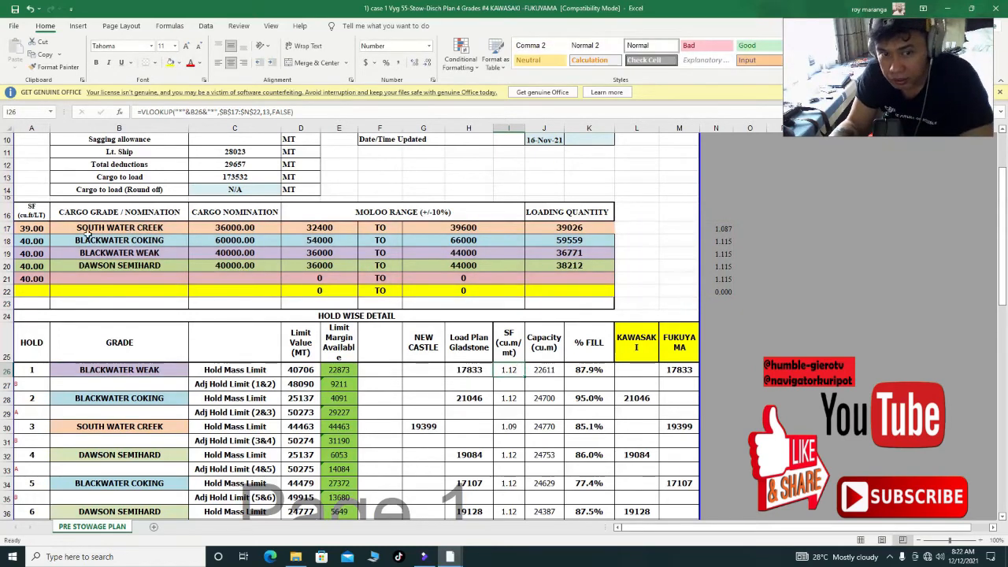
Test the stowage factor link by setting BLACKWATER COKING's SF in A18 to 38, checking I28, restoring 40, and rechecking I28.
click(42, 228)
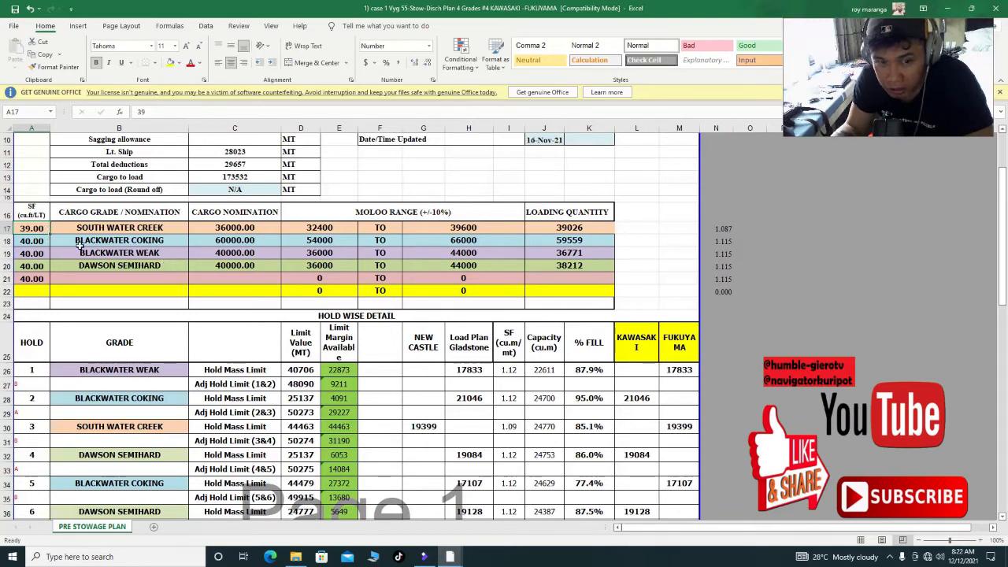
click(38, 240)
text(3)
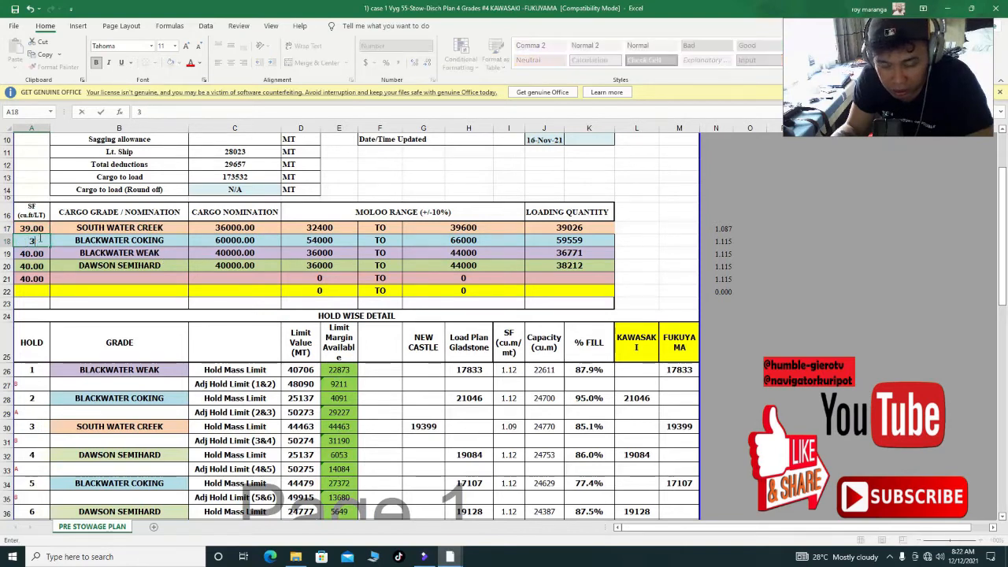
text(8)
key(Return)
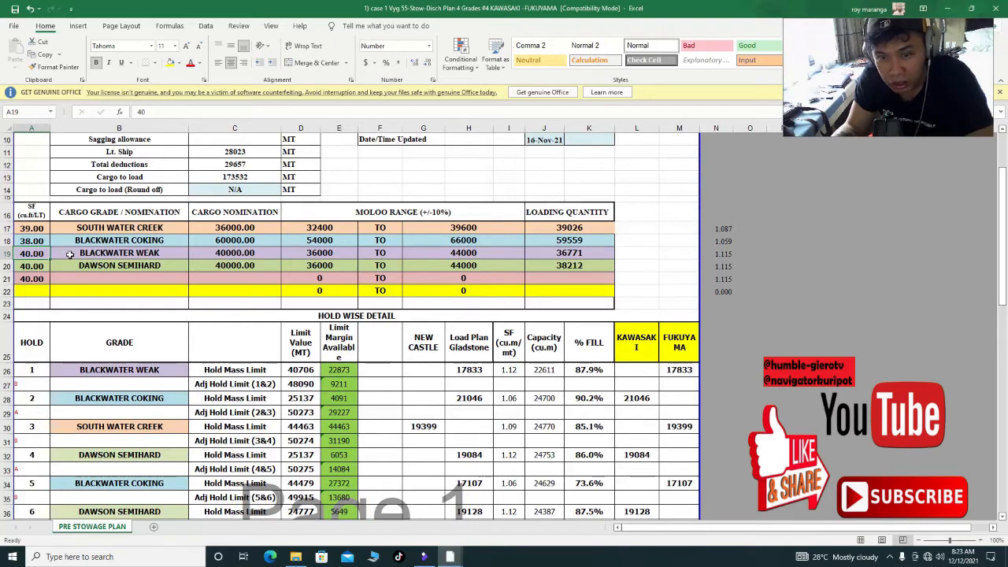
click(517, 404)
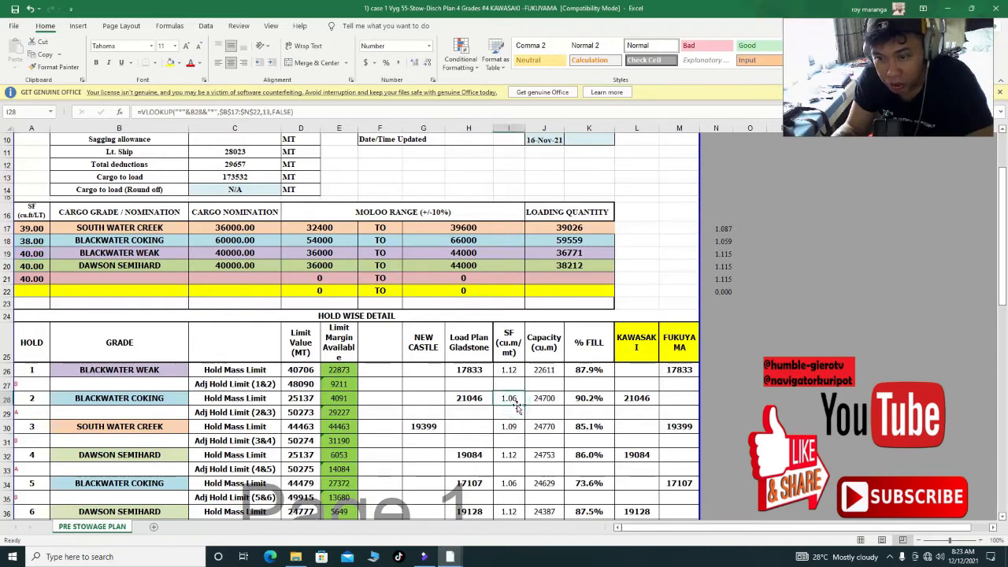
click(45, 240)
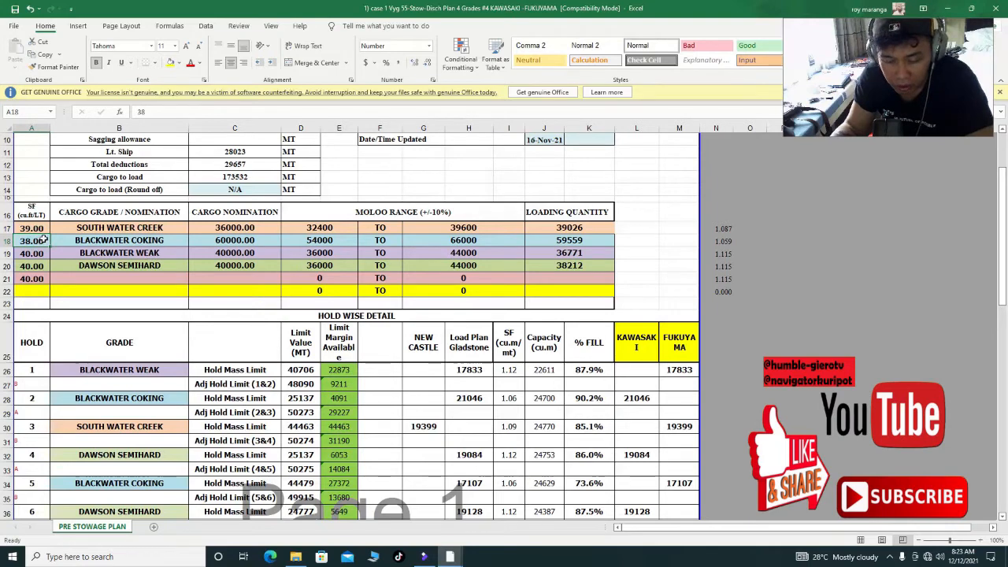
text(40)
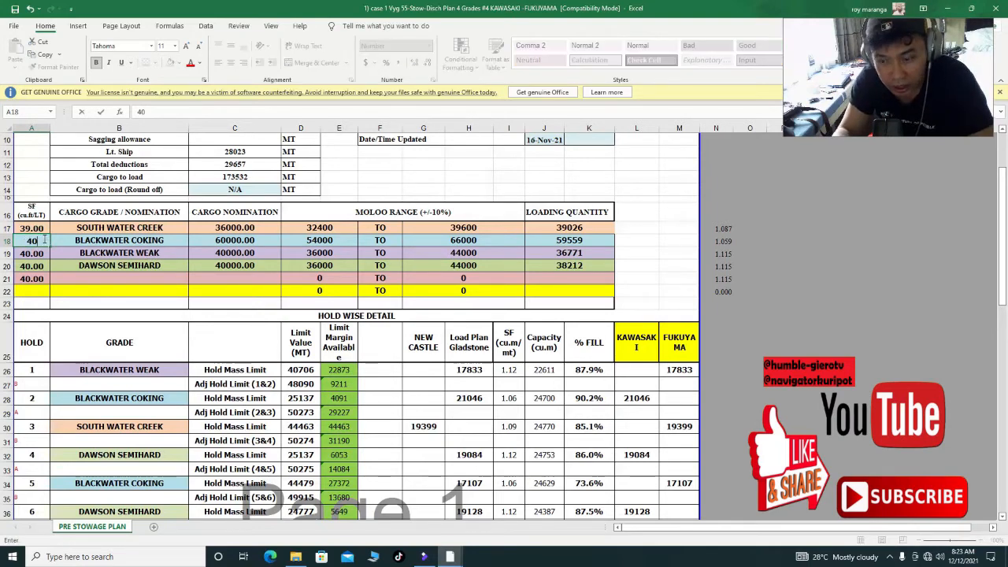
key(Return)
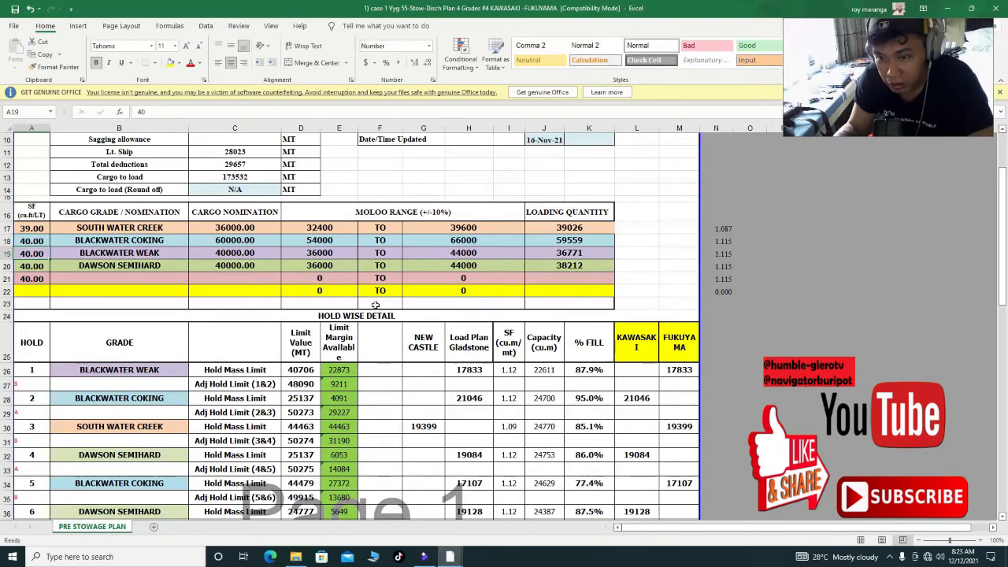
click(516, 398)
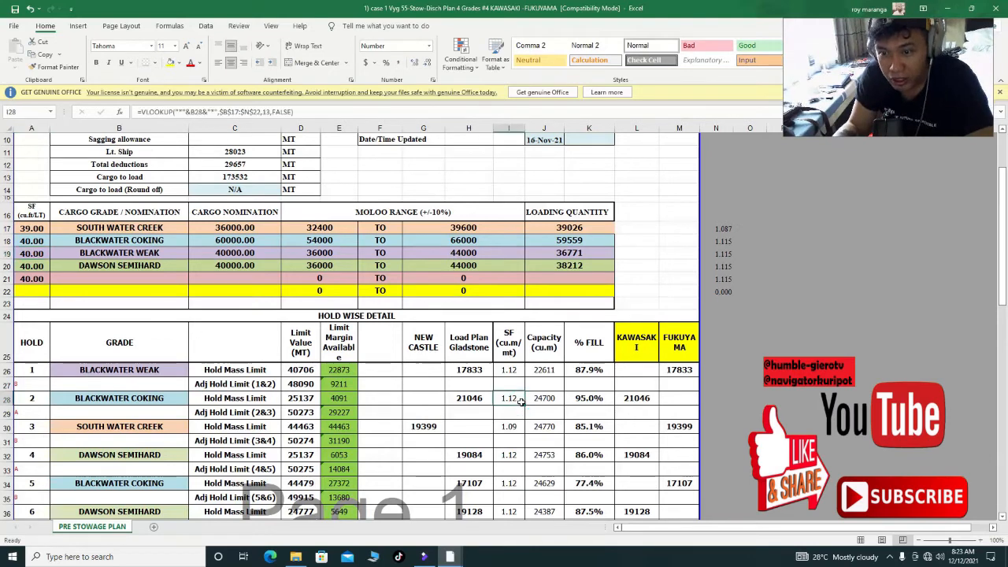
Review the SF inputs in A17:A21 and the first cargo grade name in B17.
drag(36, 229, 35, 279)
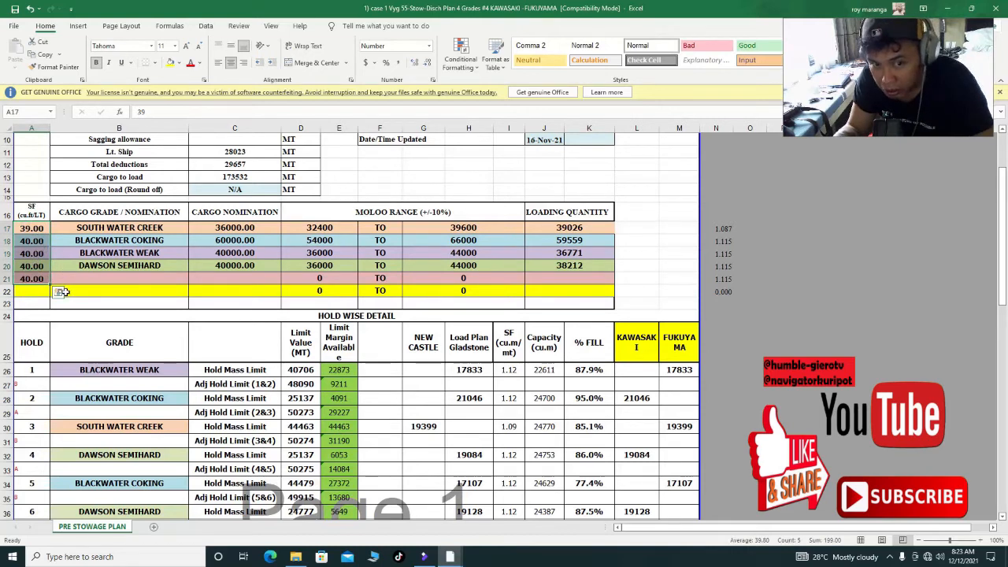
click(67, 290)
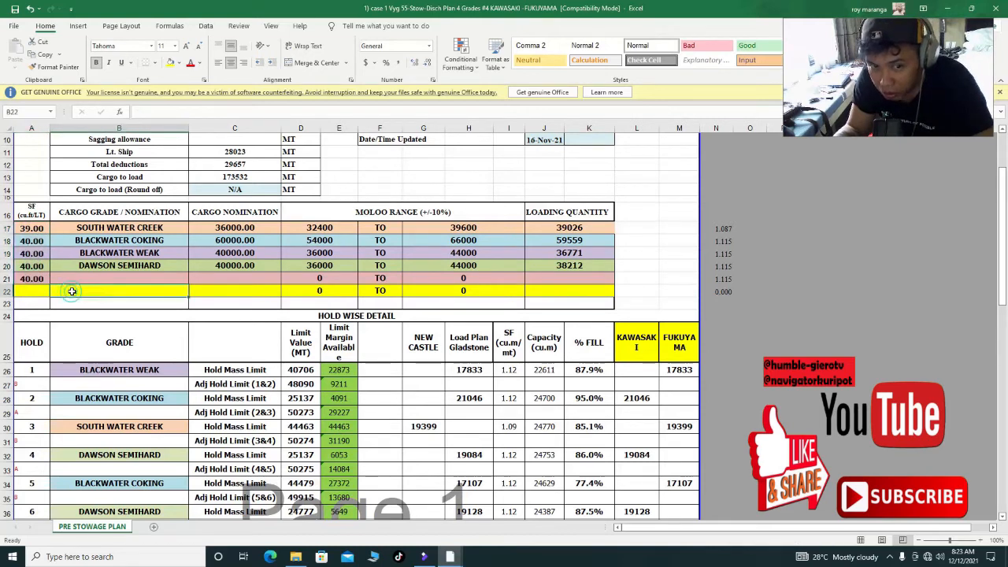
click(36, 230)
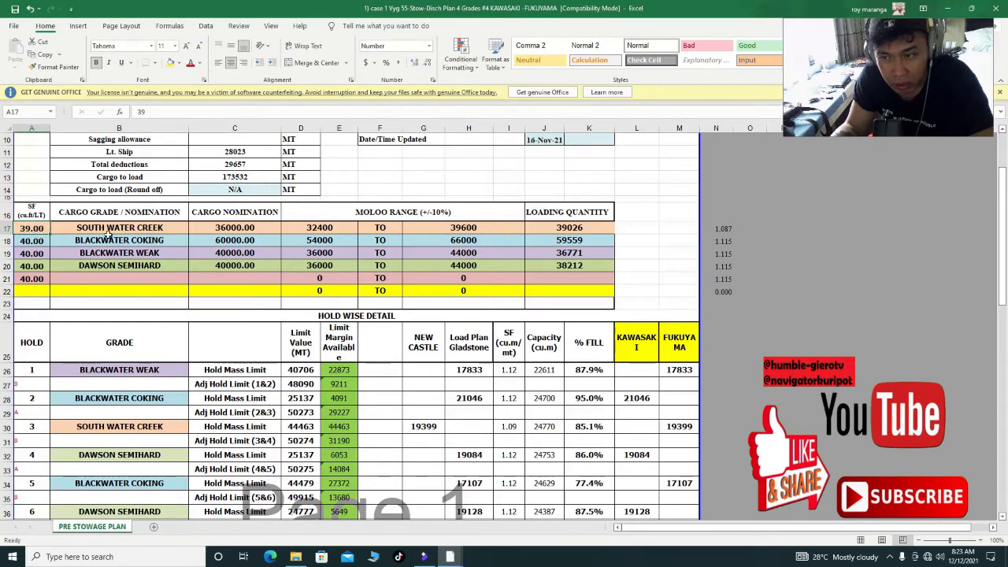
click(140, 227)
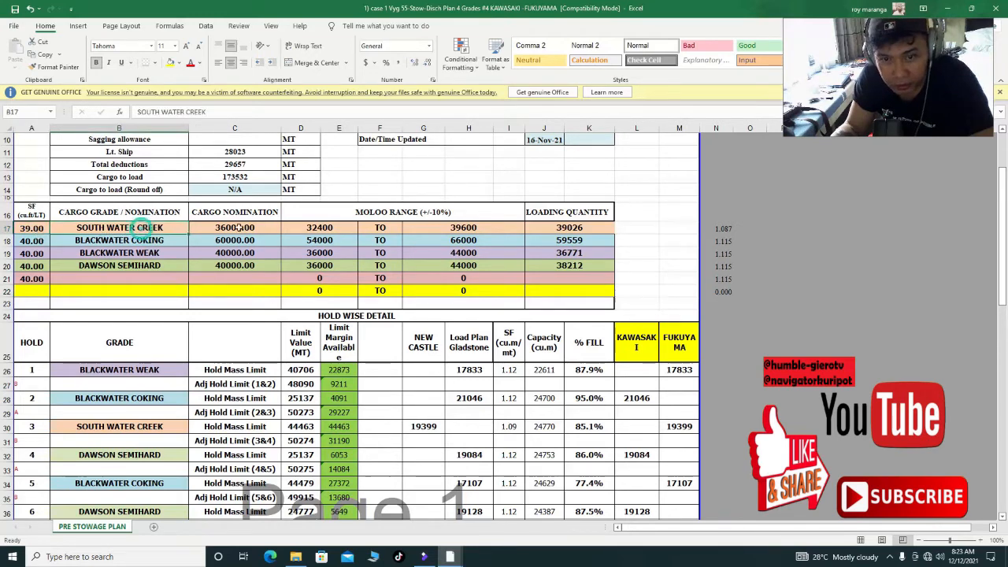
Examine the SF conversion formula in N17, its input A17, and the VLOOKUP formula in I26 of the hold wise detail table.
click(729, 227)
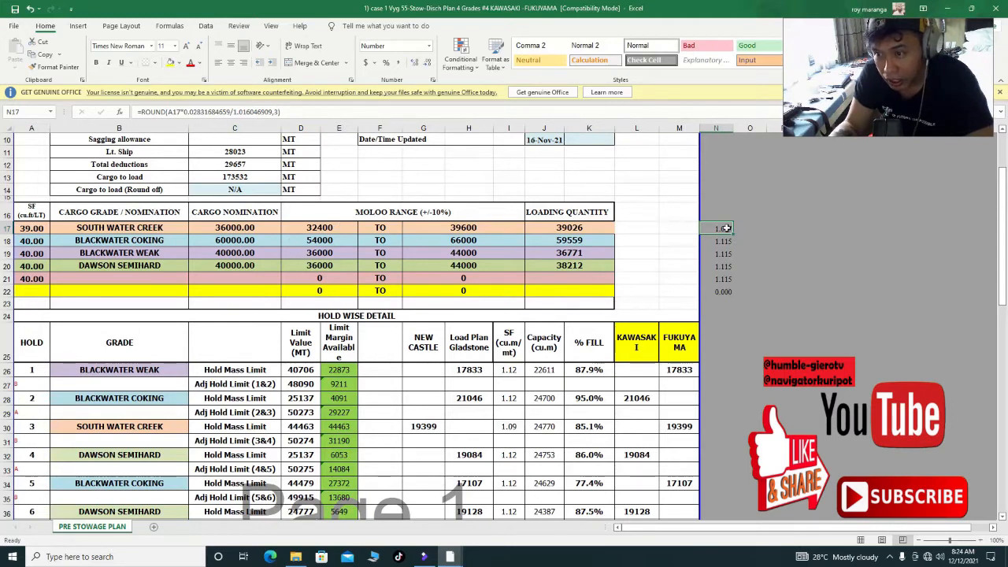
click(29, 228)
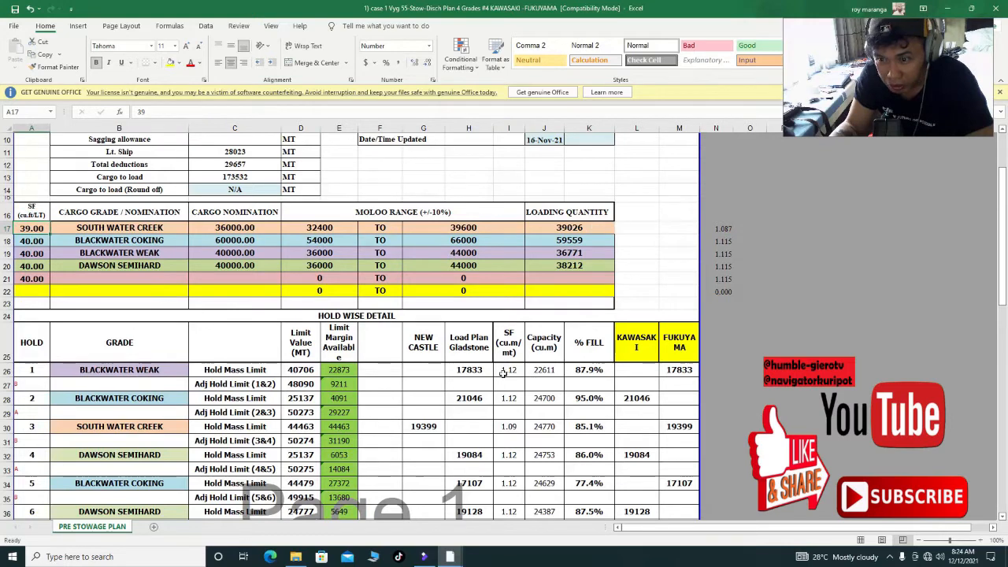
drag(507, 369, 509, 483)
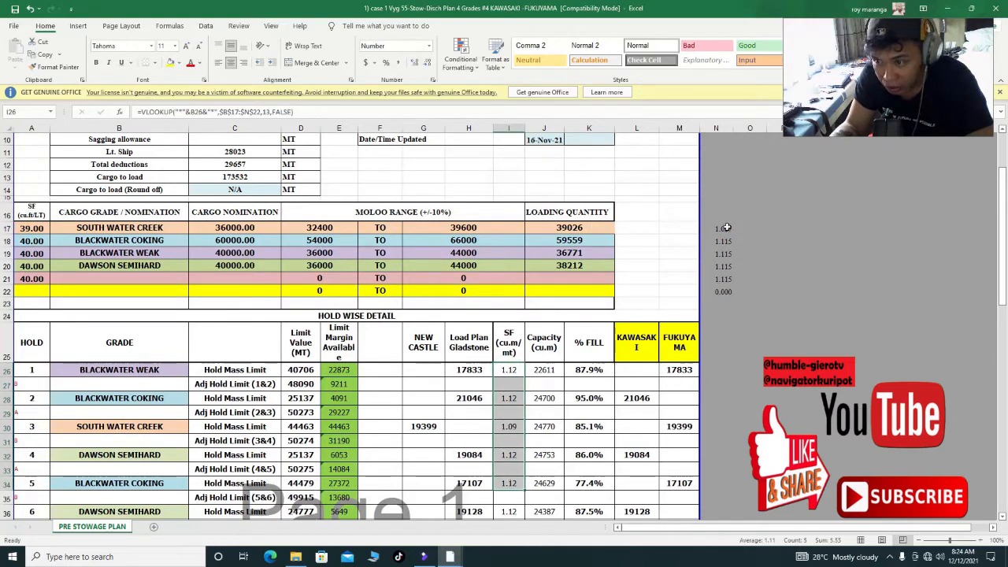
click(517, 369)
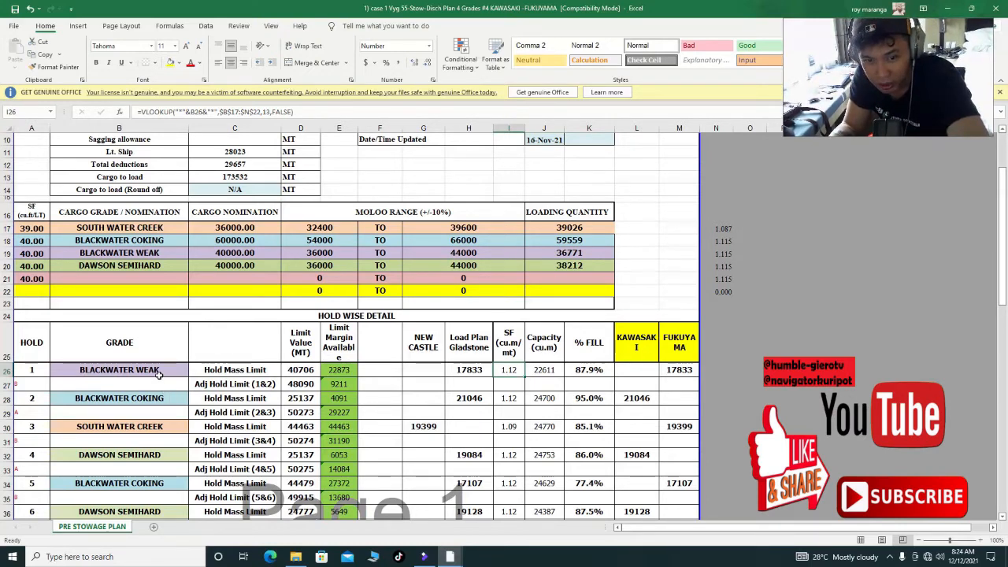
double_click(518, 372)
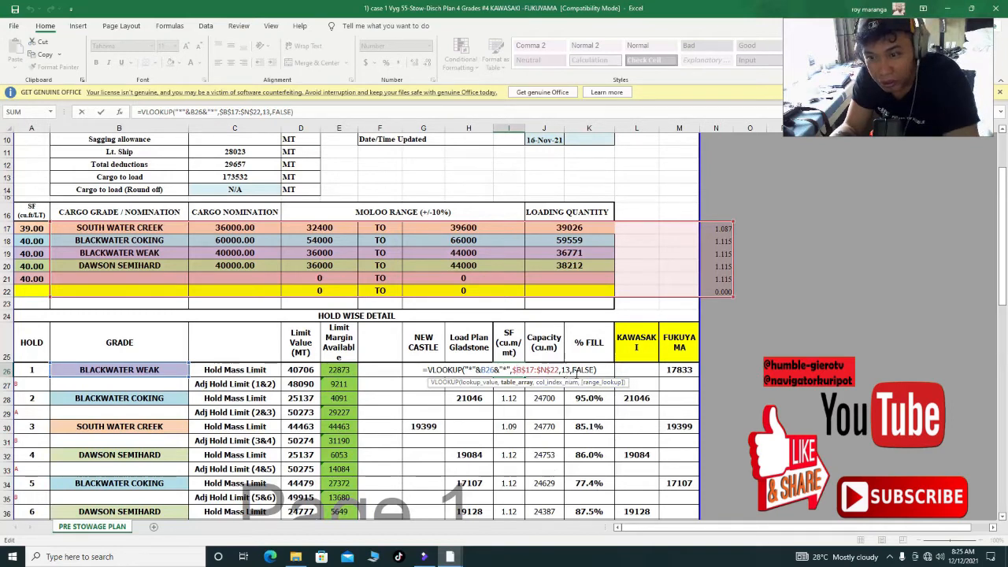
key(Tab)
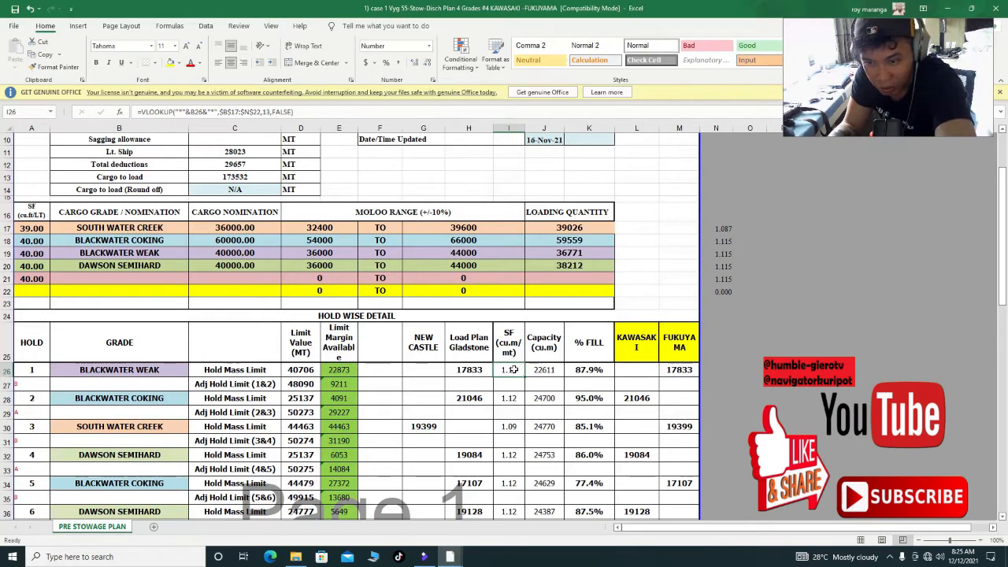
View hold 1's available grades in B26 and compare them with the cargo grade names in B17:B21.
click(148, 366)
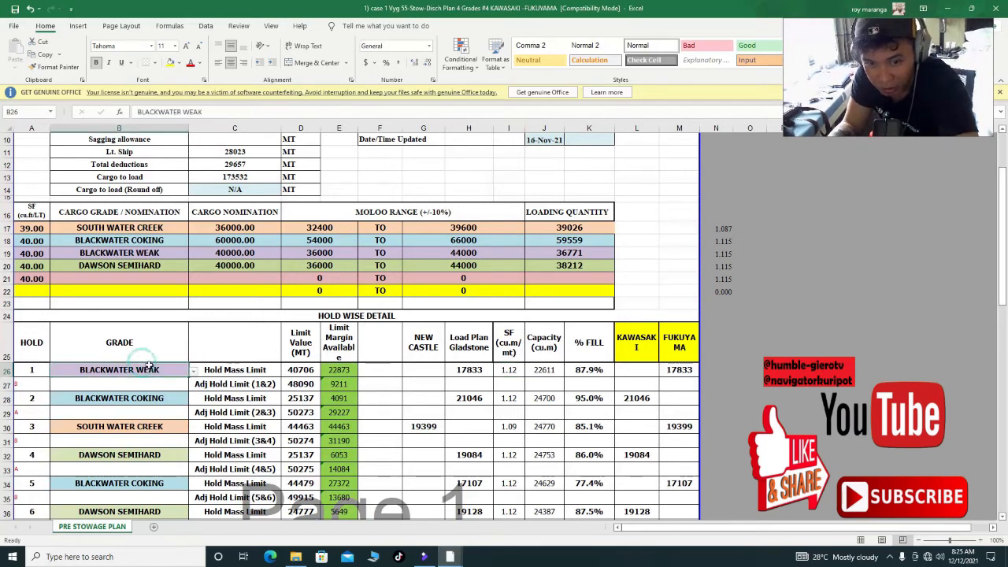
click(192, 371)
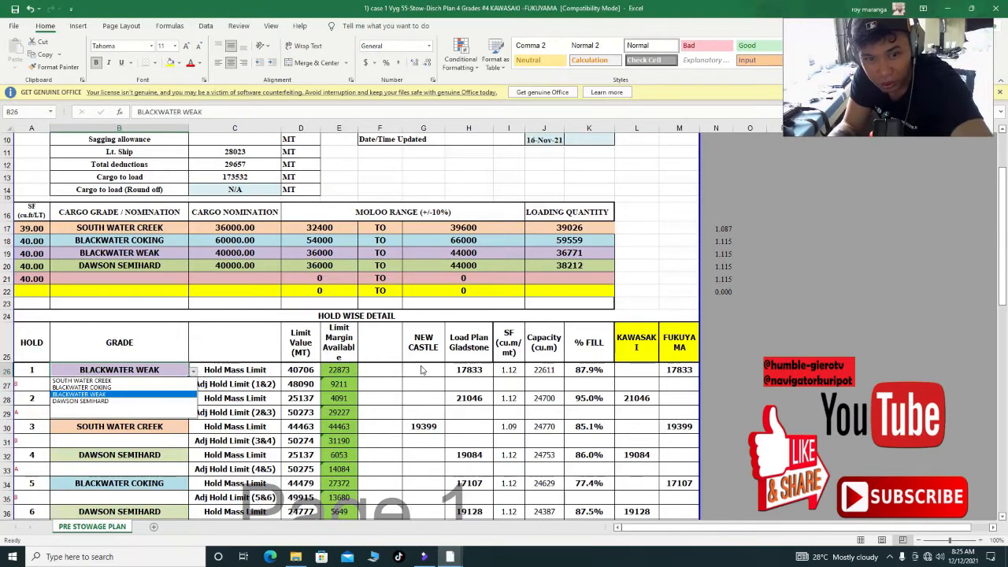
click(45, 232)
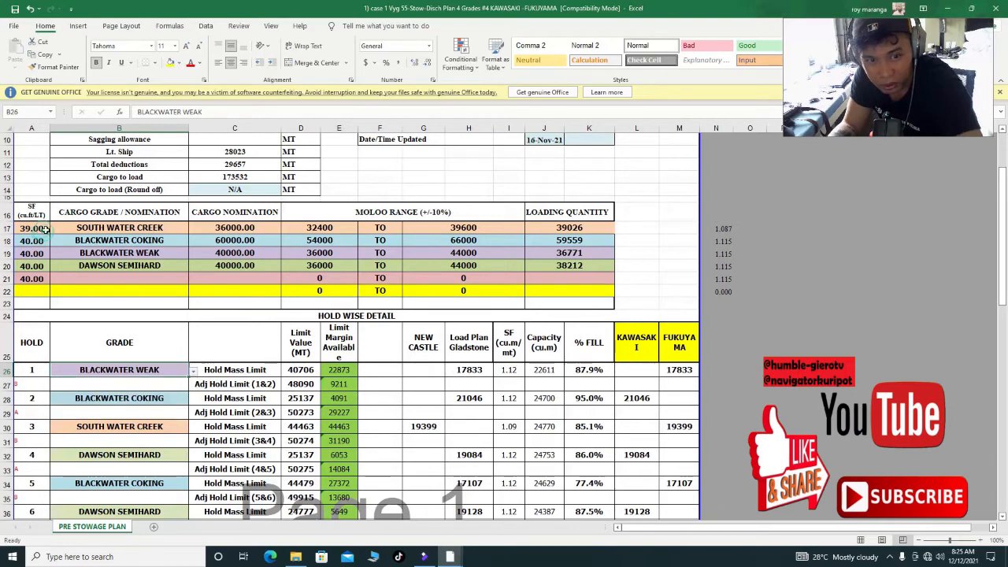
click(63, 230)
drag(103, 228, 114, 279)
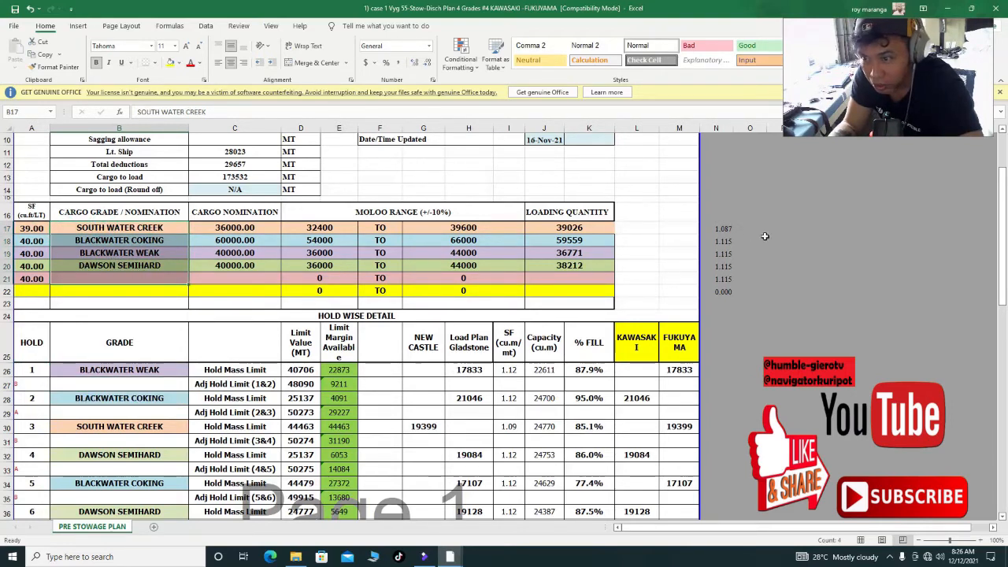
Check the SF conversion formulas in N17:N21 and hold 1's grade cell B26.
click(722, 230)
click(723, 241)
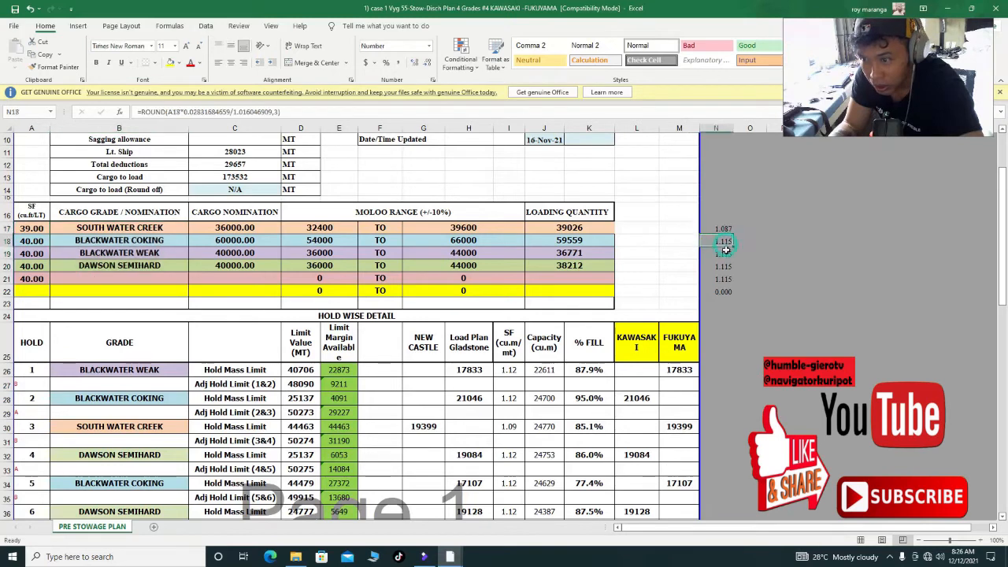
click(723, 254)
click(726, 265)
click(725, 278)
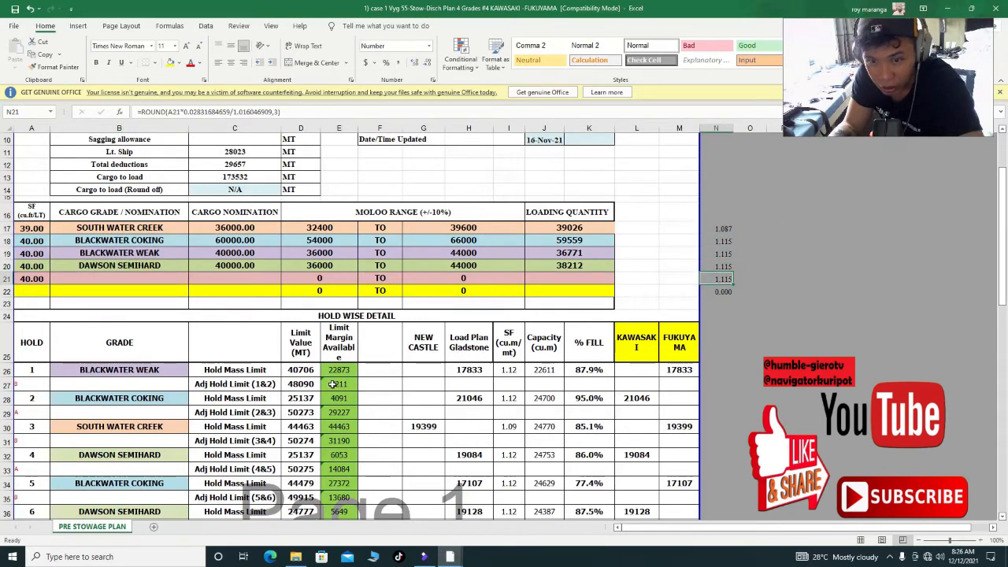
click(138, 367)
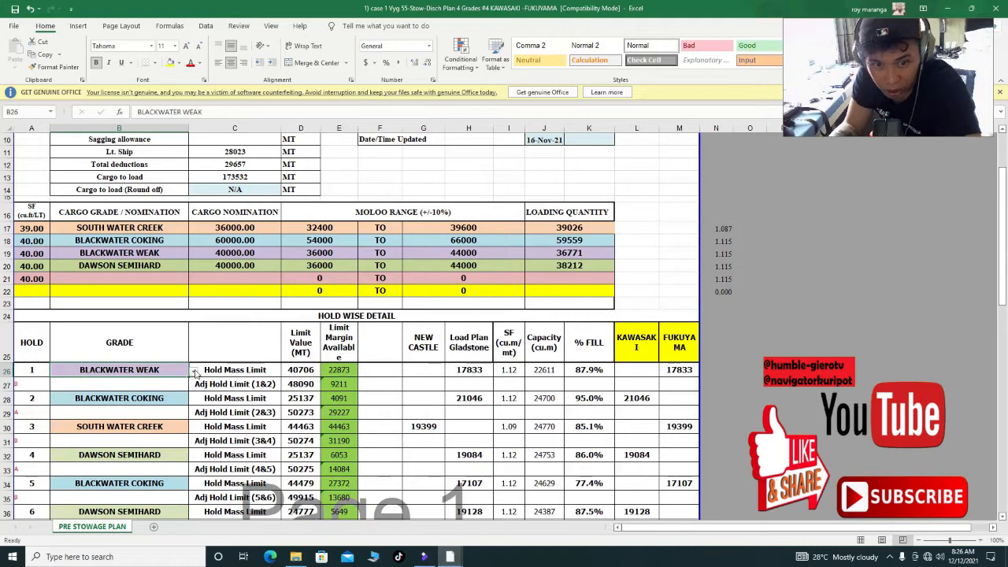
Check the conversion formula in N20 and set DAWSON SEMIHARD's SF in A20 to 35.
click(724, 267)
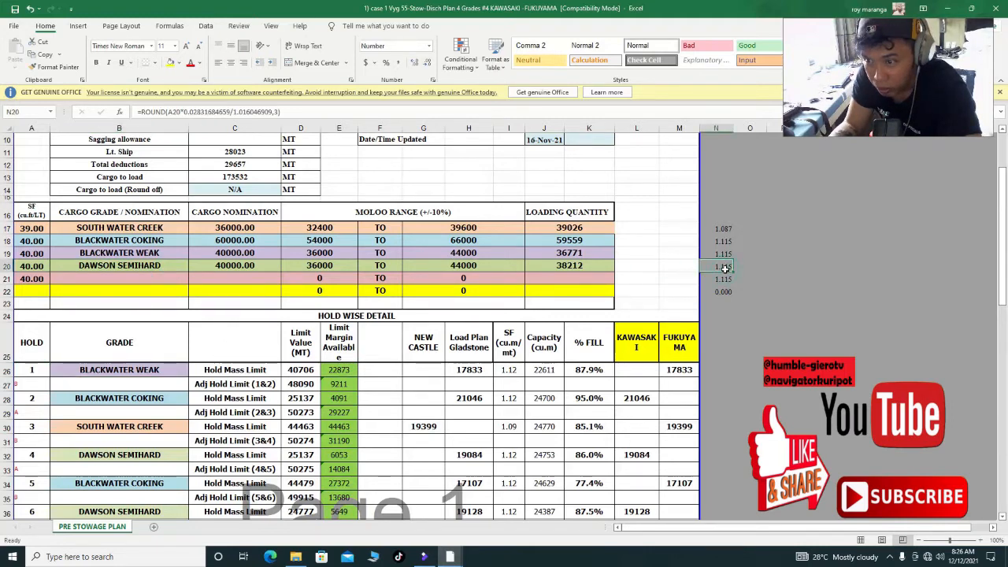
click(45, 266)
text(35)
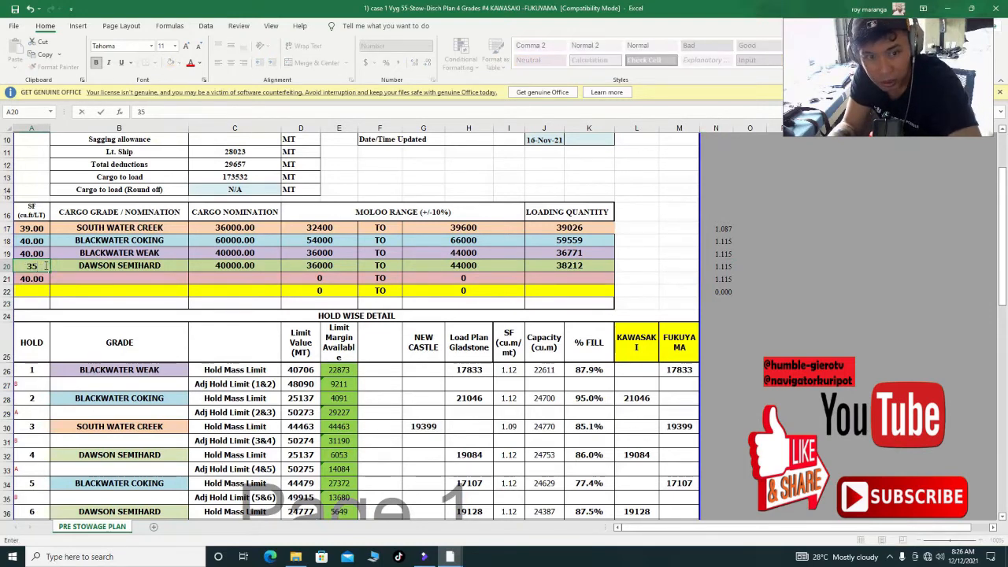
key(Return)
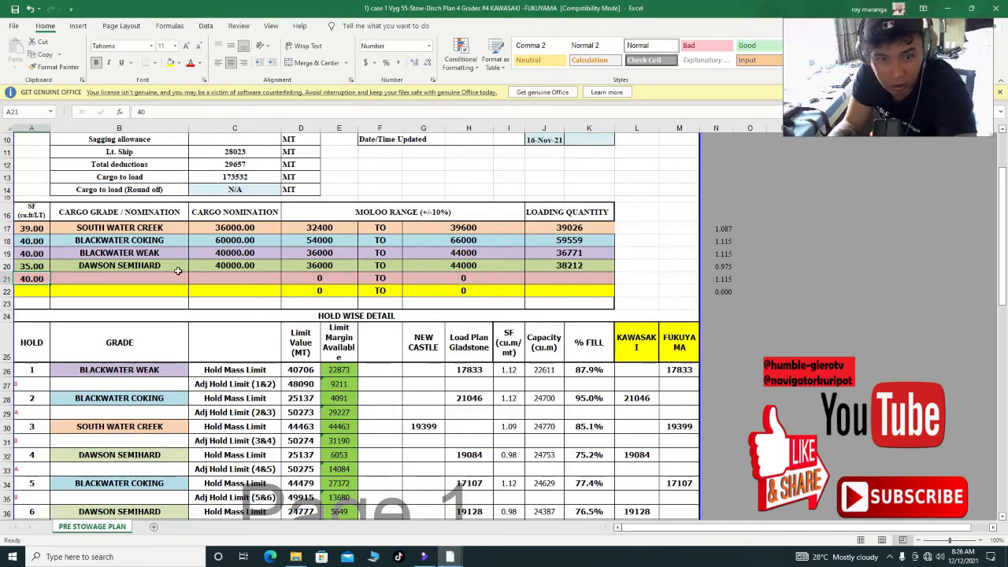
Test DAWSON SEMIHARD as hold 1's grade in B26, check I26 and K26, and undo the grade change.
click(181, 371)
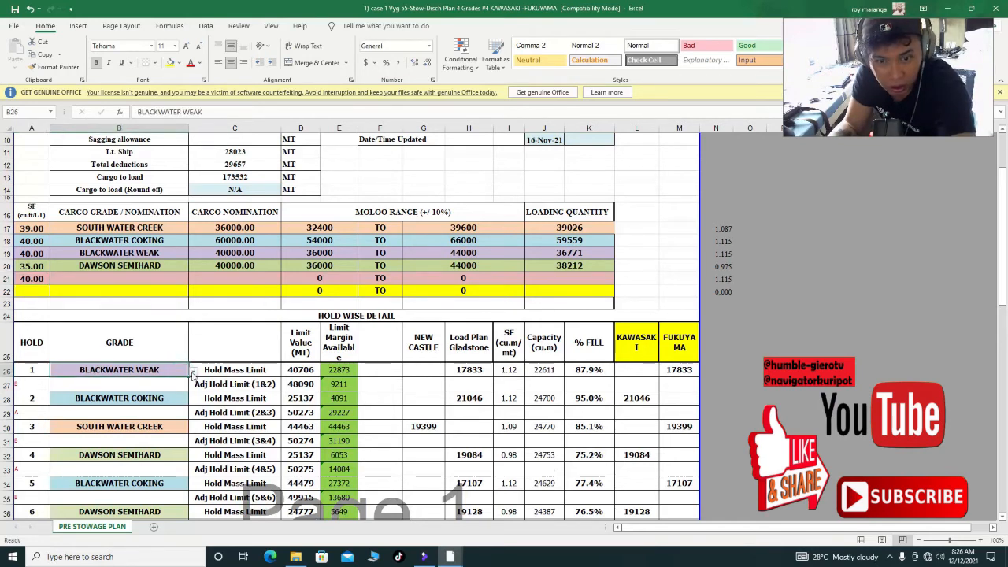
click(193, 371)
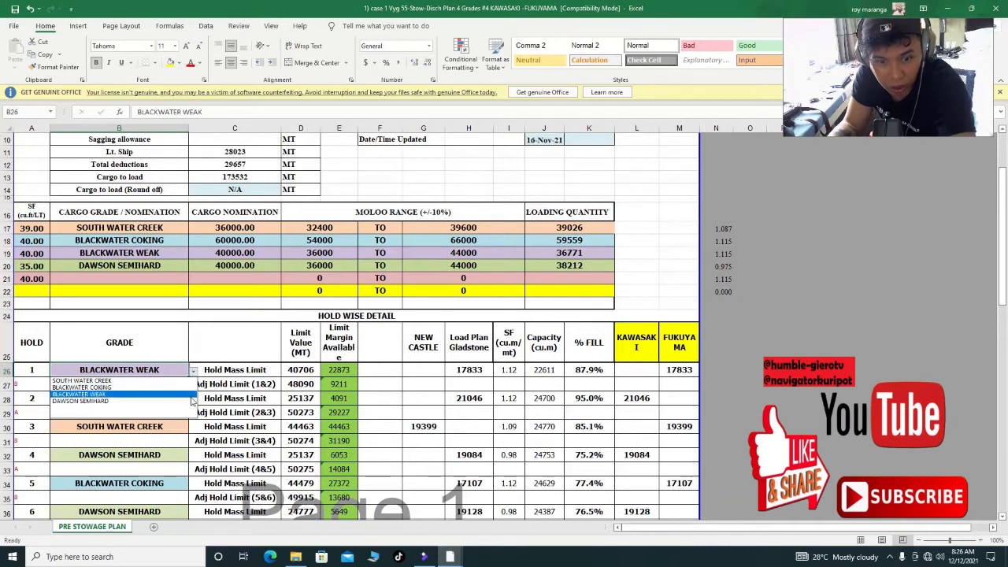
click(157, 401)
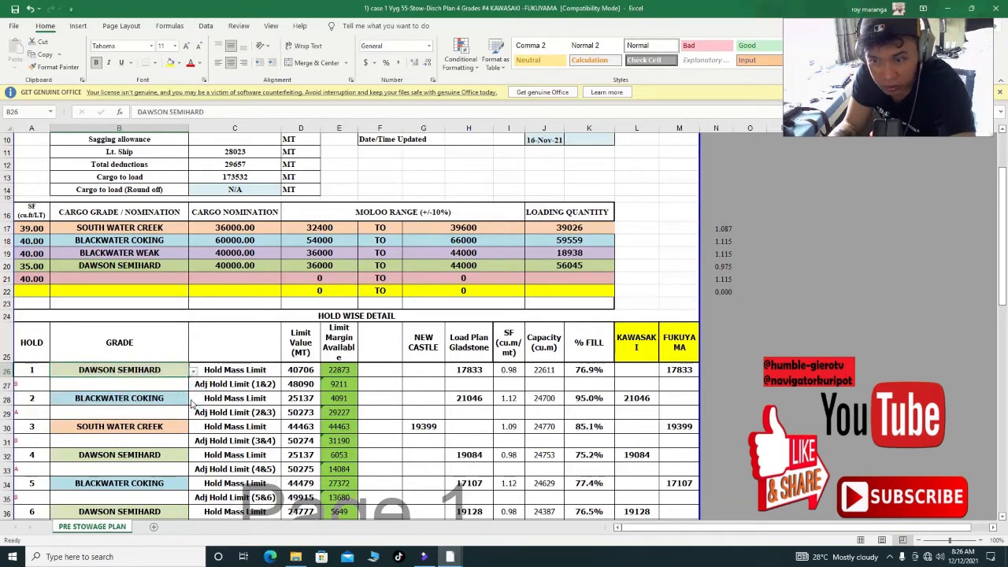
click(511, 371)
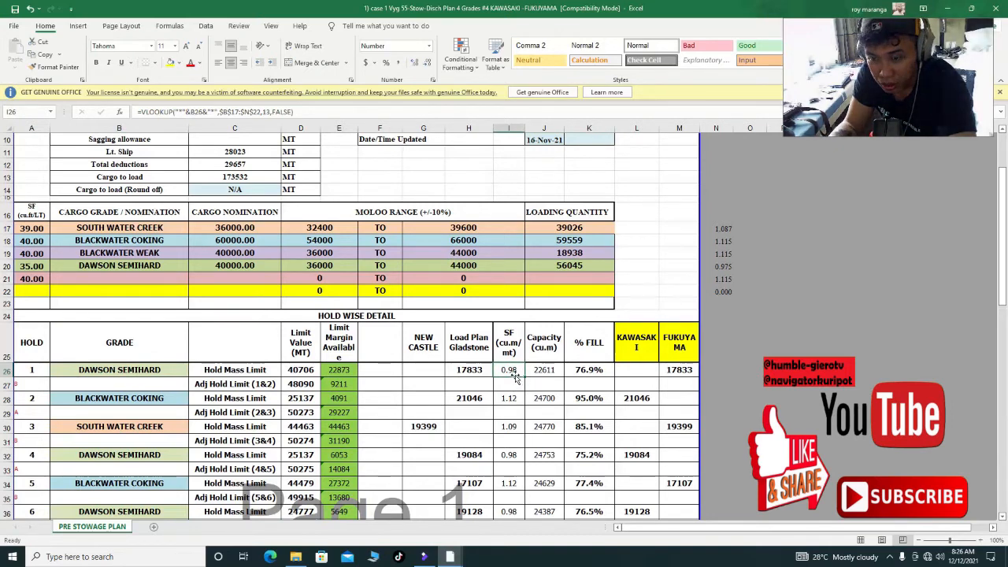
click(577, 370)
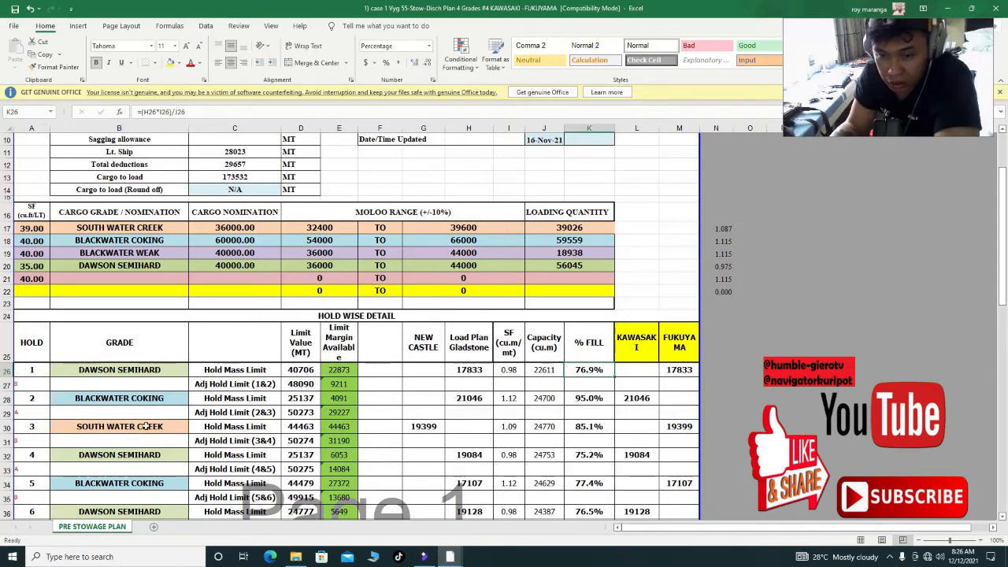
click(125, 373)
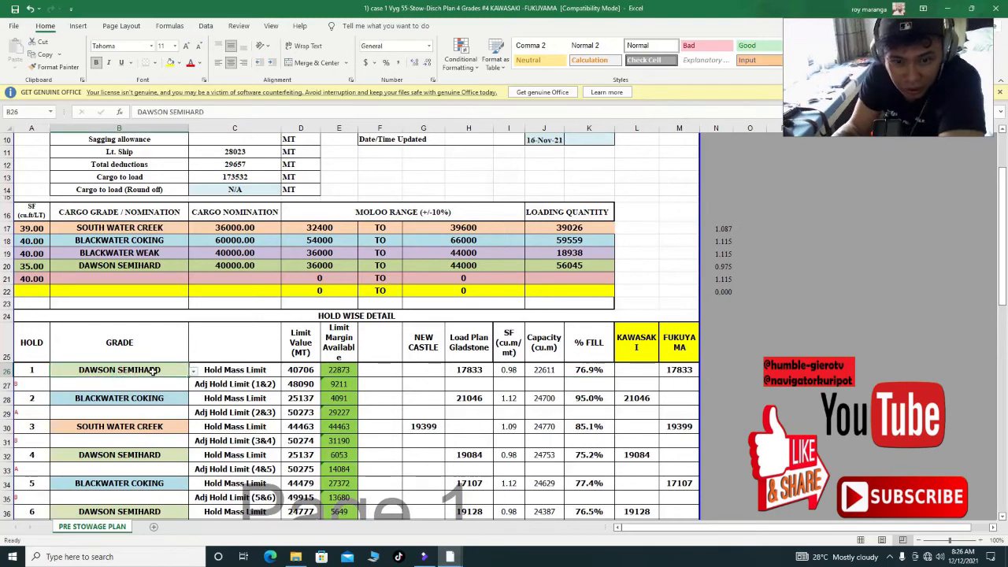
click(30, 9)
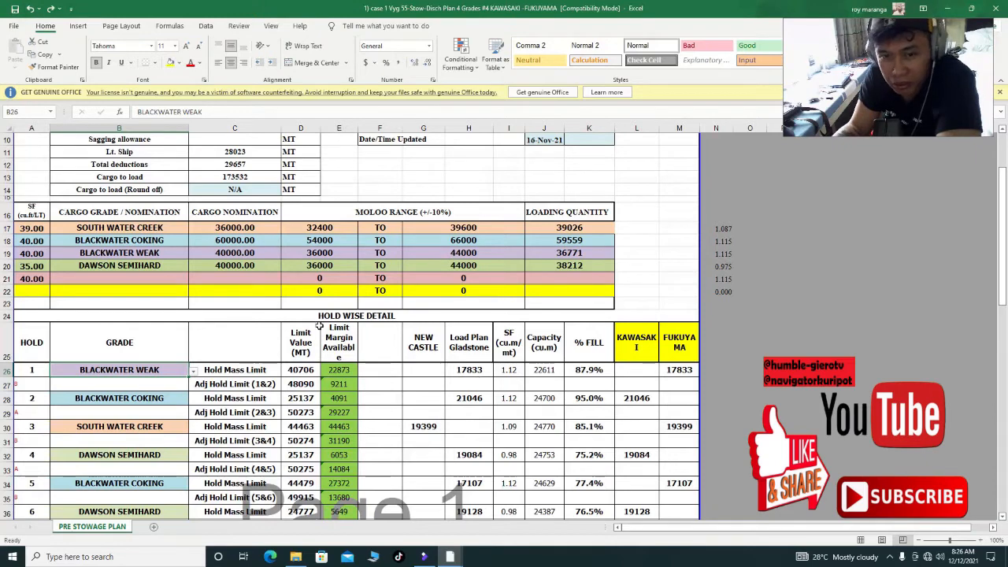
Review the SF inputs in A17:A21, the cargo nominations in C17 and C20, and the MOLOO range cells D19 and G17.
drag(41, 228, 31, 279)
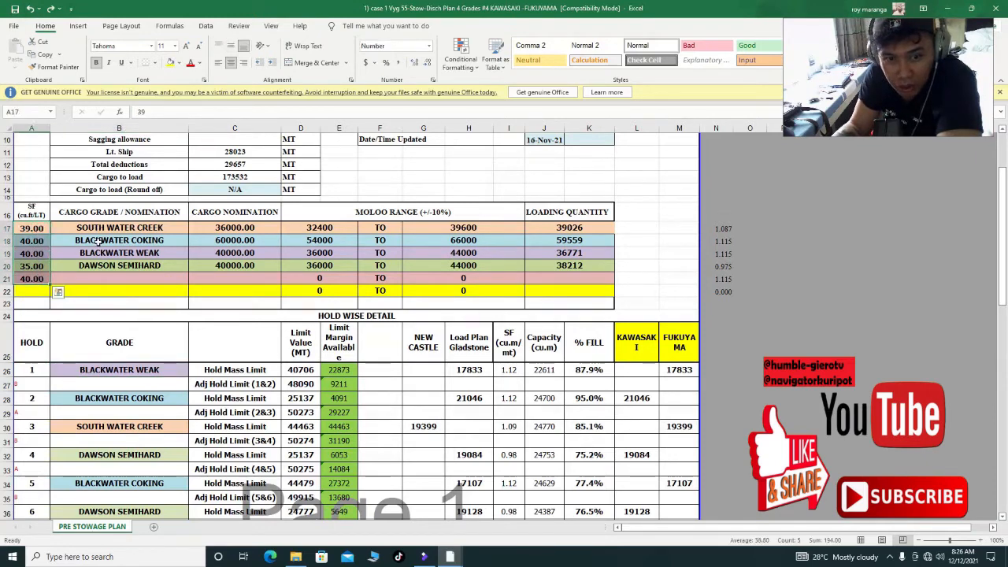
click(230, 227)
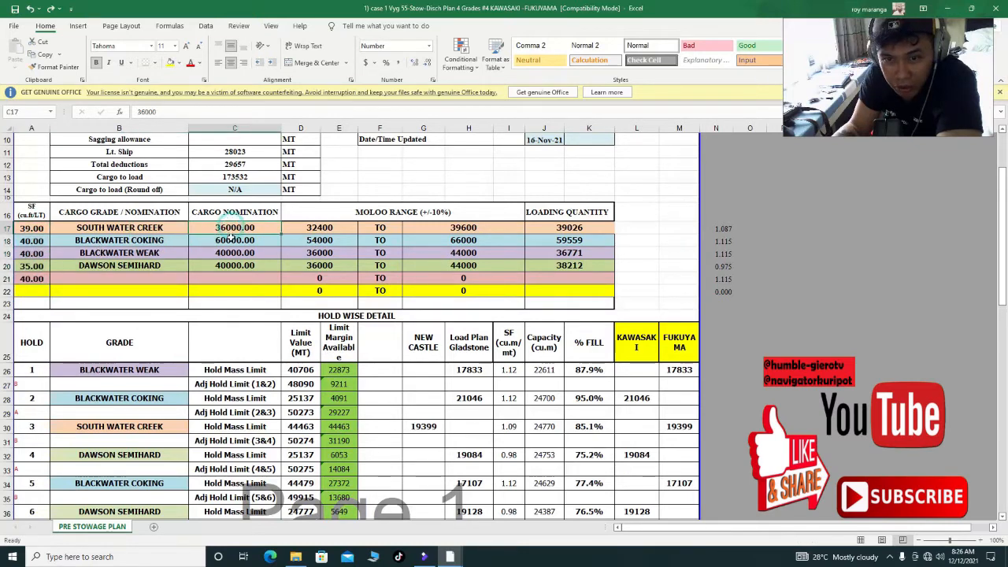
click(234, 265)
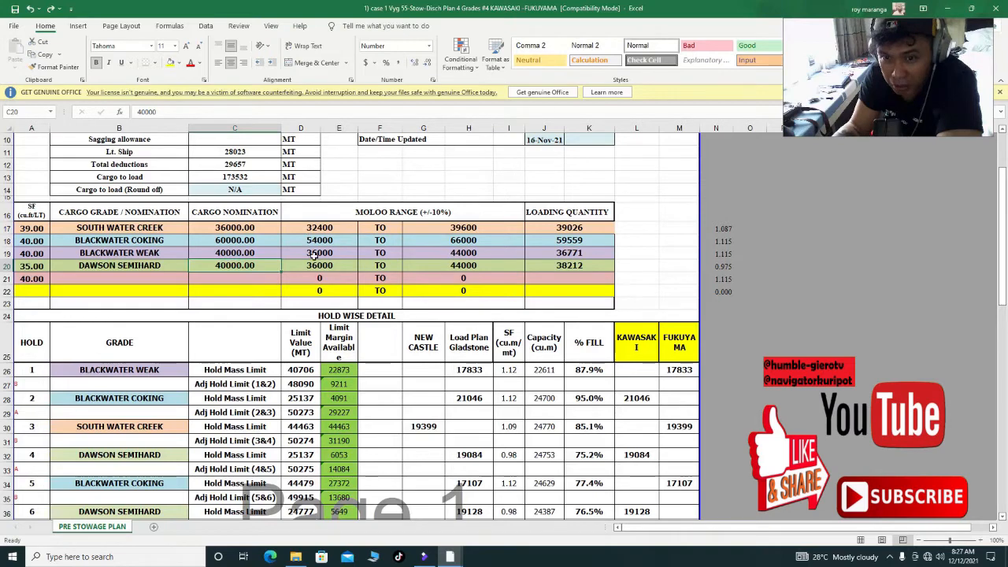
click(313, 255)
click(443, 228)
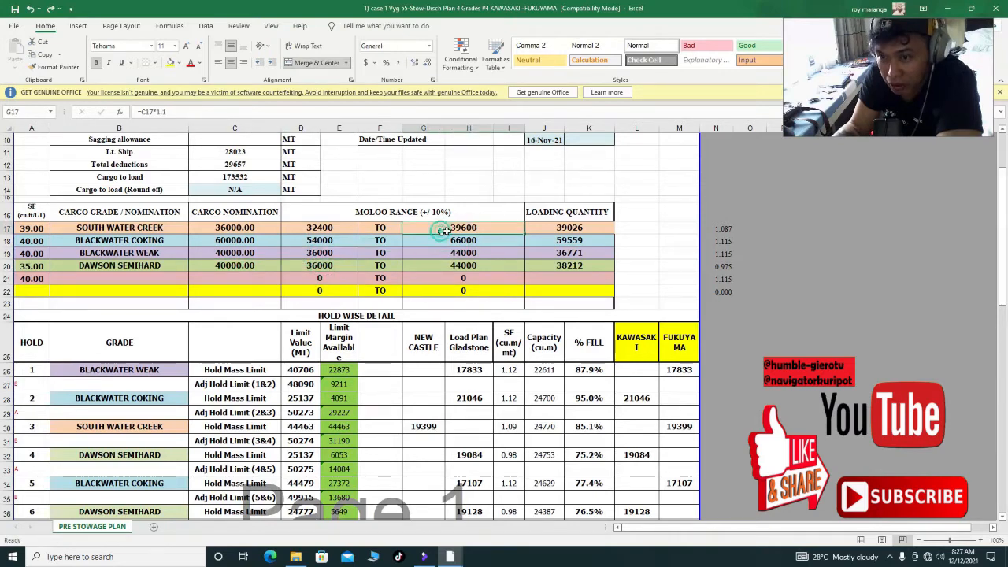
Check the loading quantity formulas in J17:J20 against the hold wise detail and grade wise summary tables.
click(530, 227)
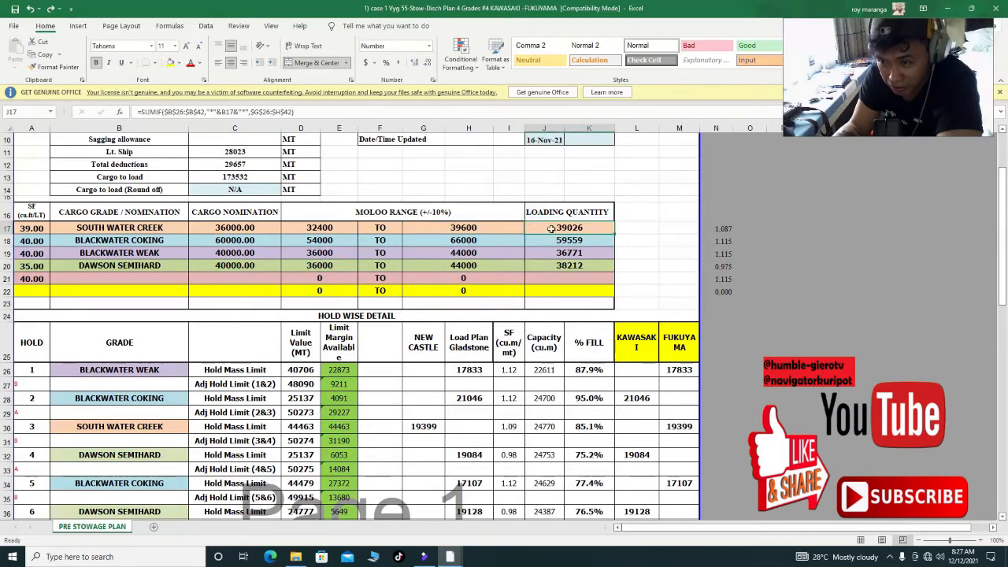
click(553, 240)
click(555, 253)
click(556, 265)
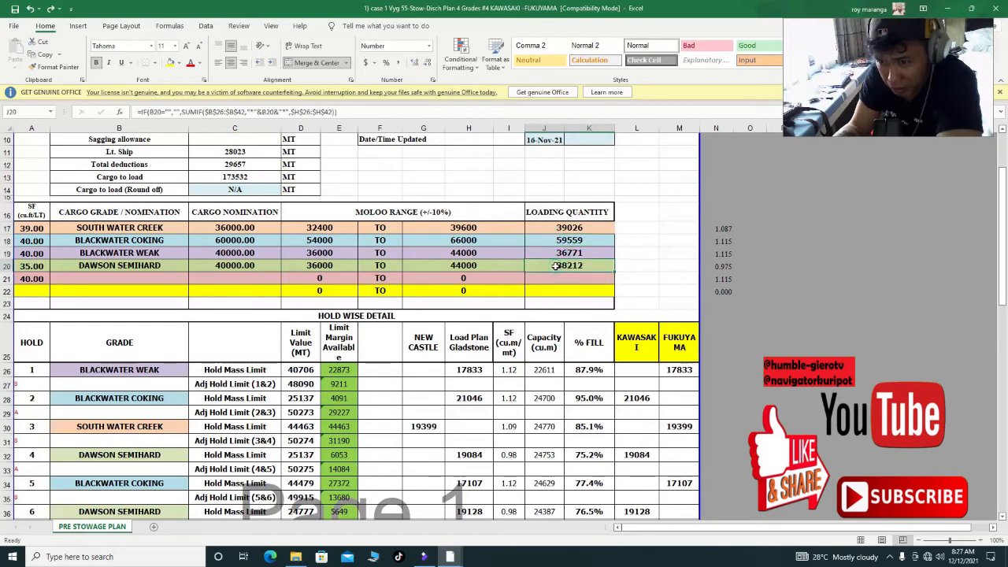
scroll(526, 482, down, 5)
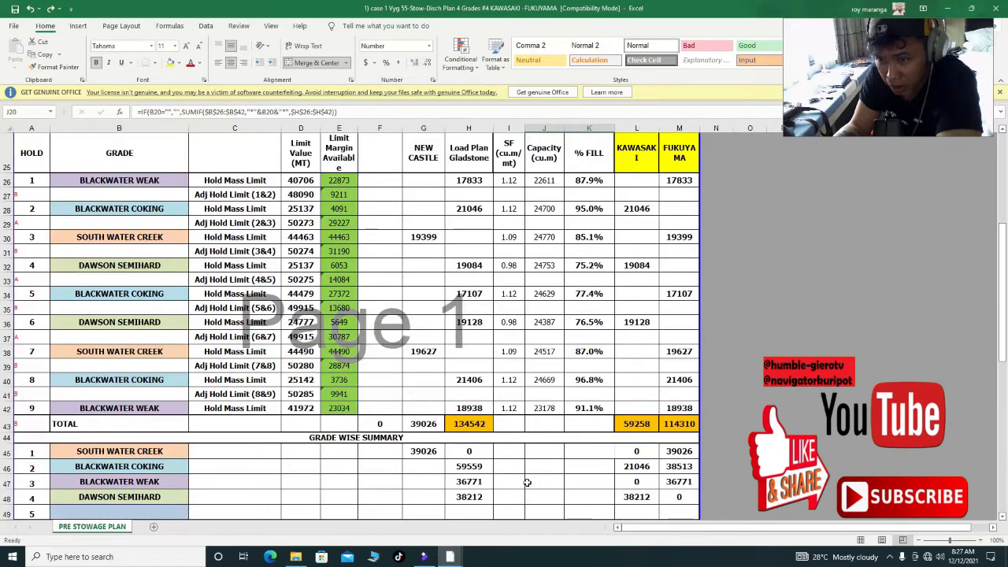
scroll(531, 468, up, 6)
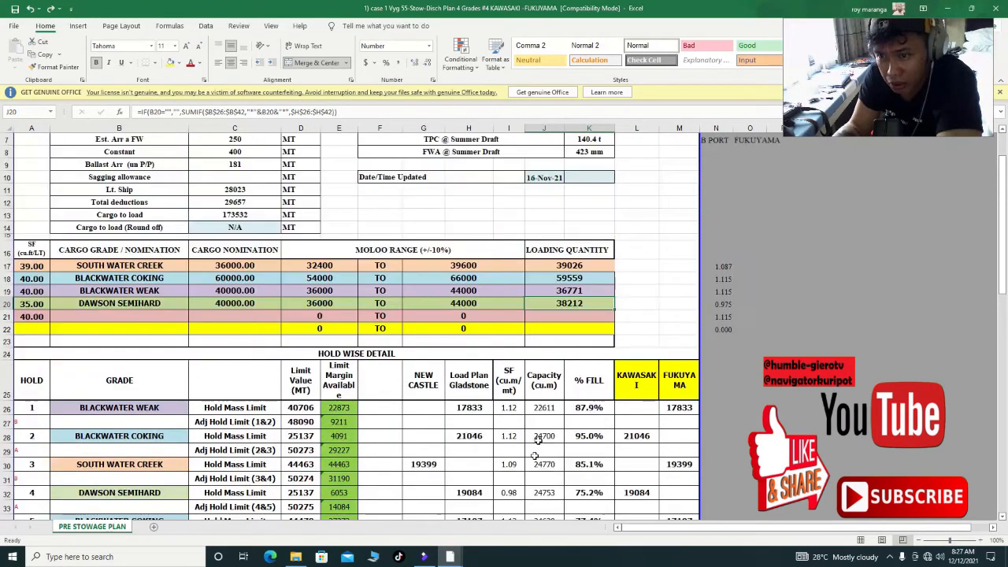
Examine the SUMIF formula in J17 and trace its grade range B26:B42 and load range G26:H42 in the hold wise detail table.
click(554, 267)
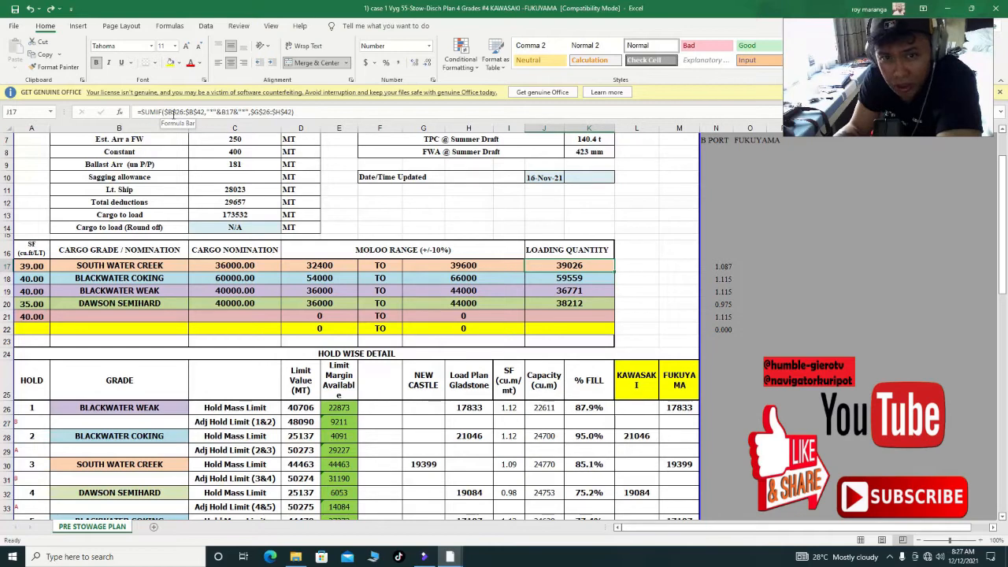
double_click(560, 264)
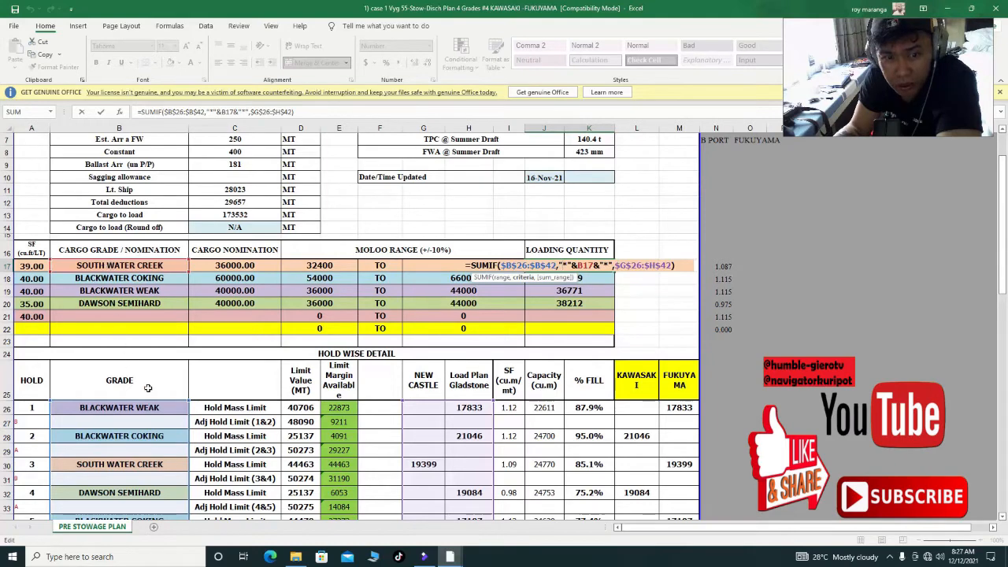
scroll(130, 332, down, 1)
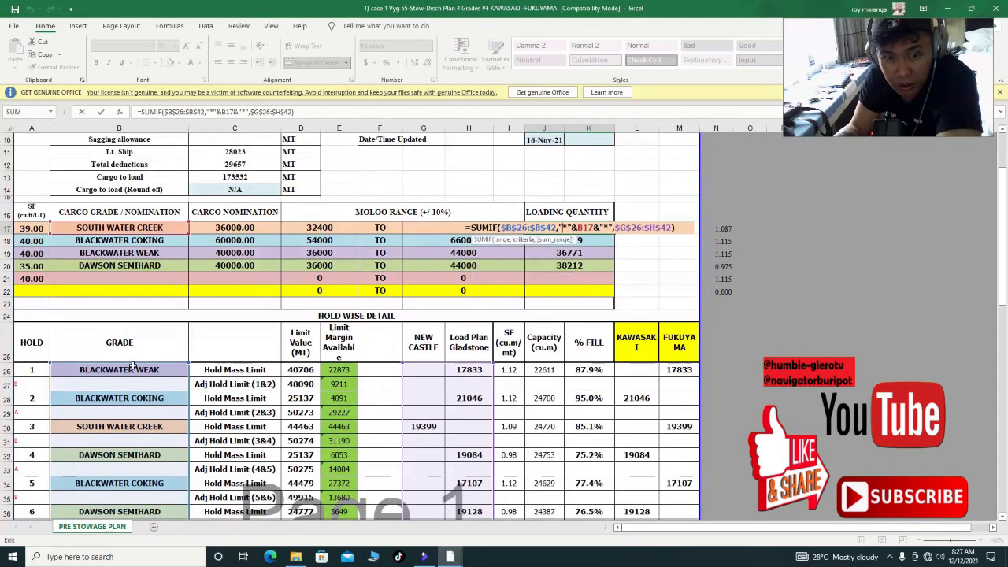
scroll(132, 368, down, 1)
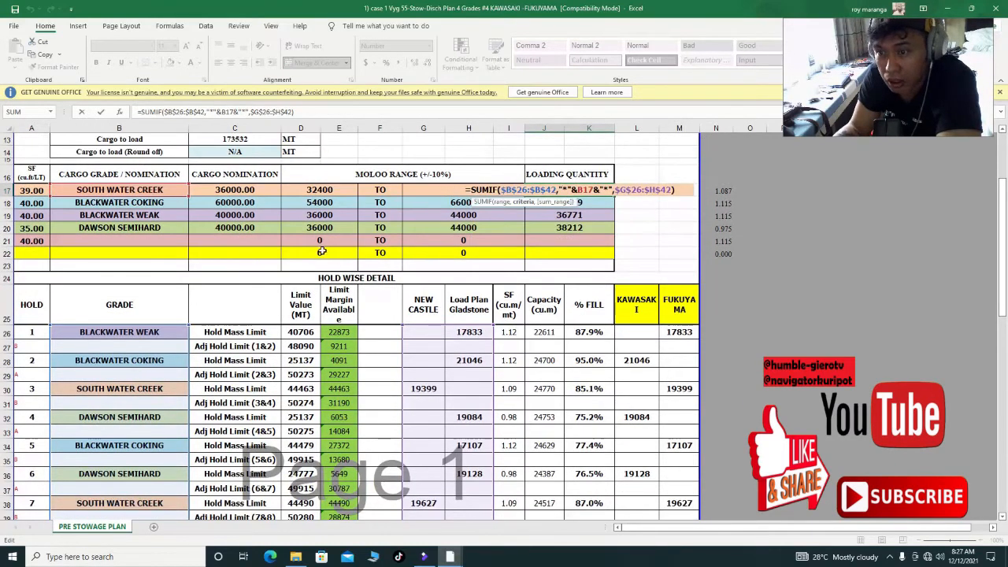
scroll(170, 429, down, 2)
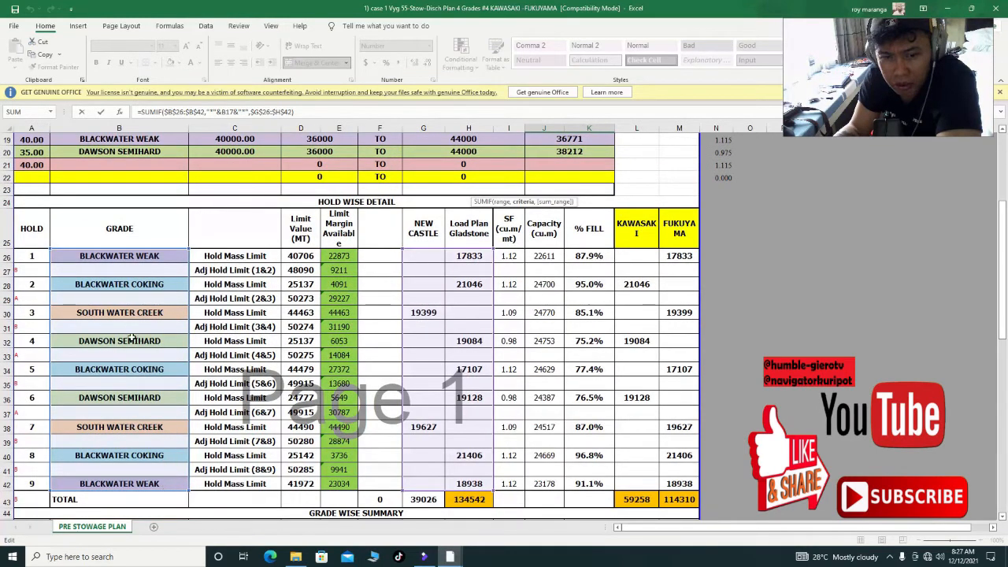
scroll(346, 293, up, 2)
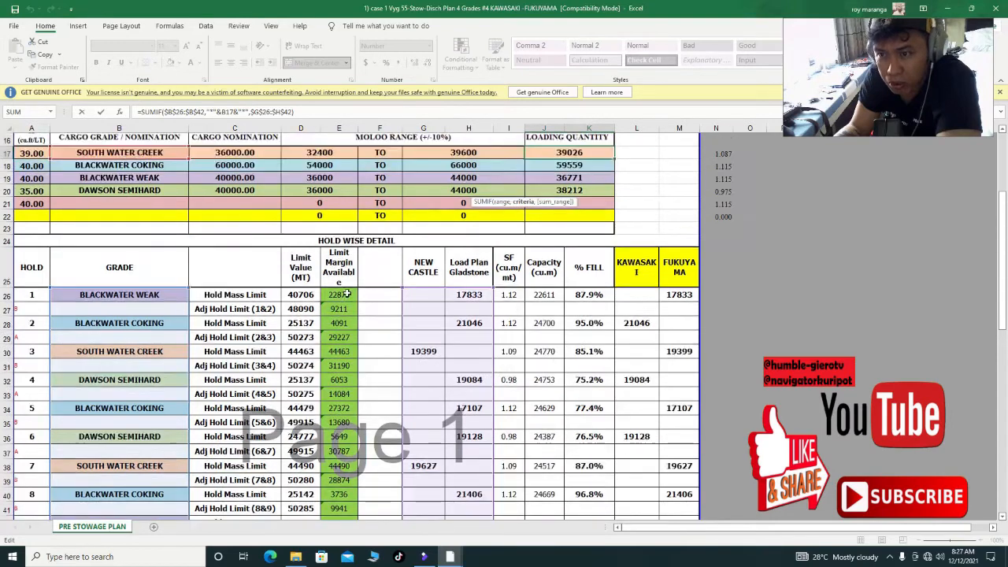
scroll(365, 290, up, 1)
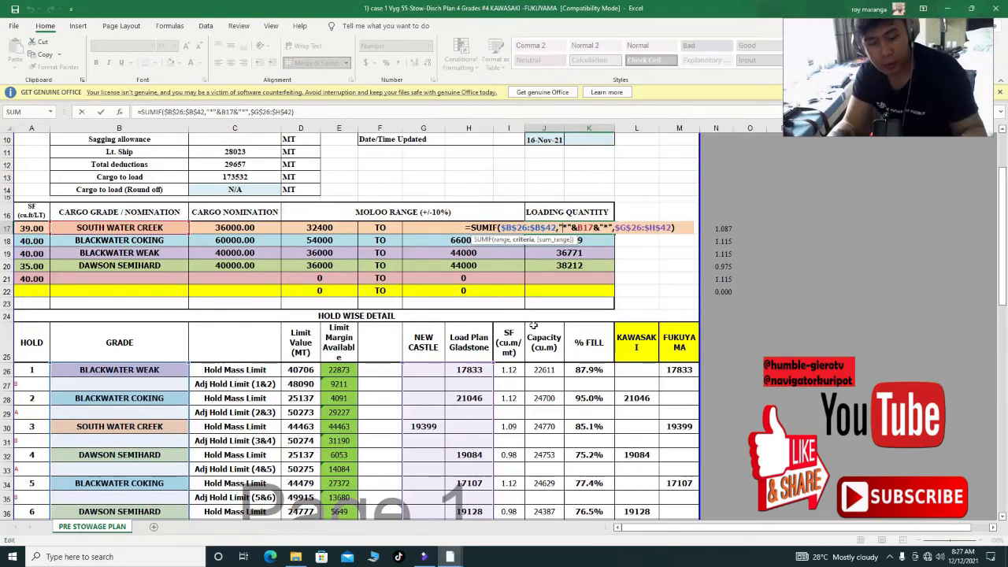
key(ctrl+Return)
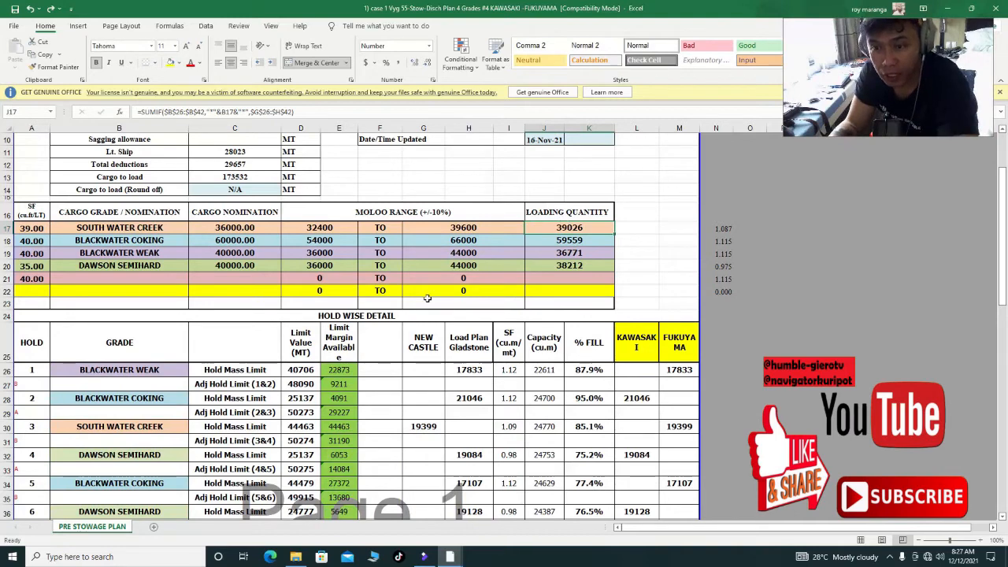
Compare the hold grades in B26 and B28 with BLACKWATER WEAK's loading quantity formula in J19.
click(166, 371)
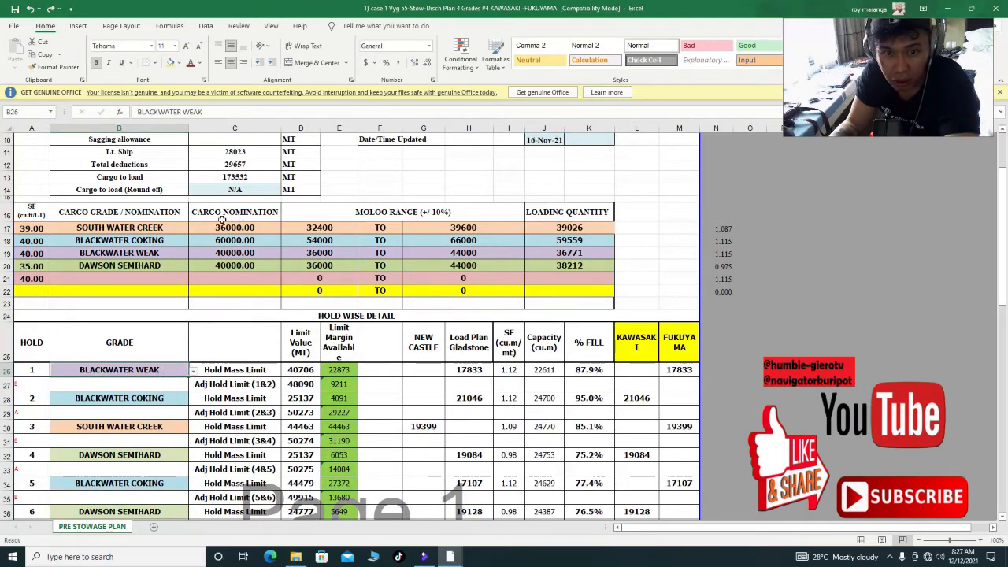
click(556, 253)
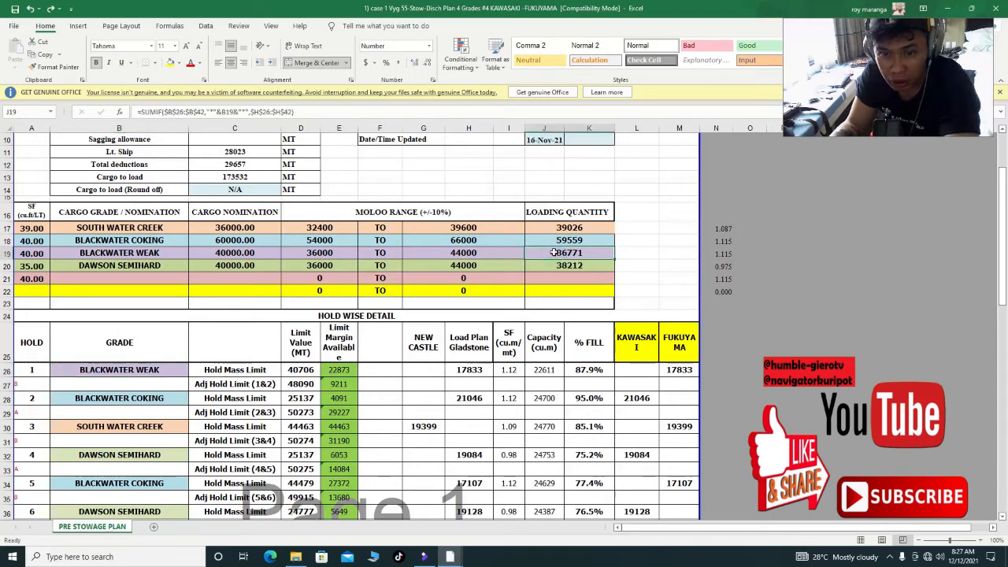
click(173, 398)
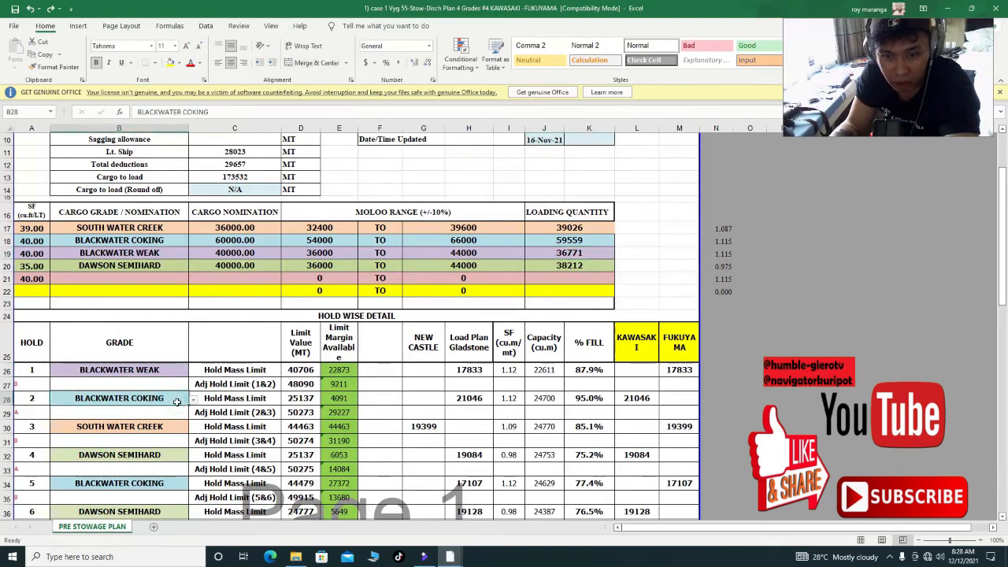
click(451, 402)
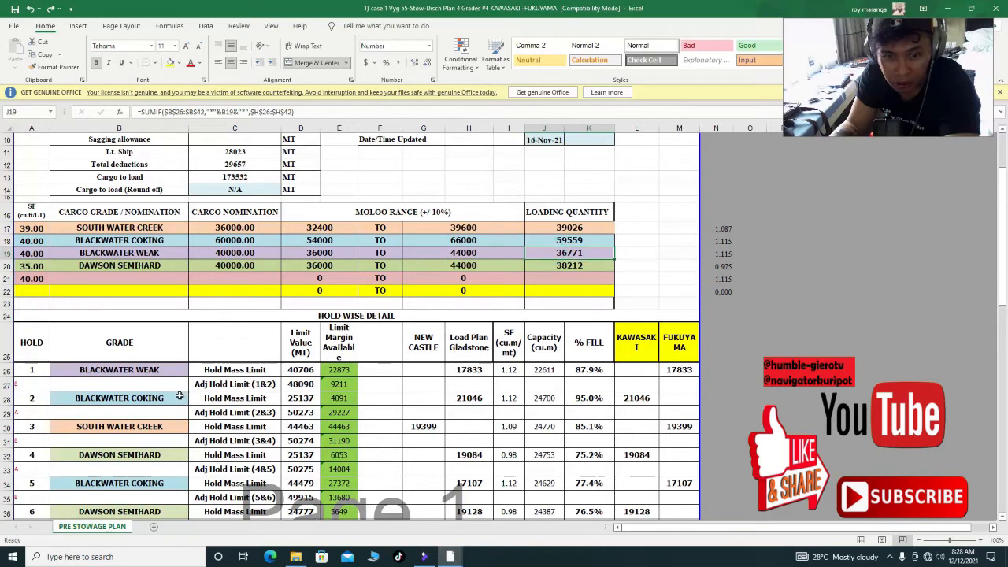
Test BLACKWATER WEAK as hold 2's grade in B28, check J19 against H28, and undo the grade change.
click(177, 398)
click(192, 401)
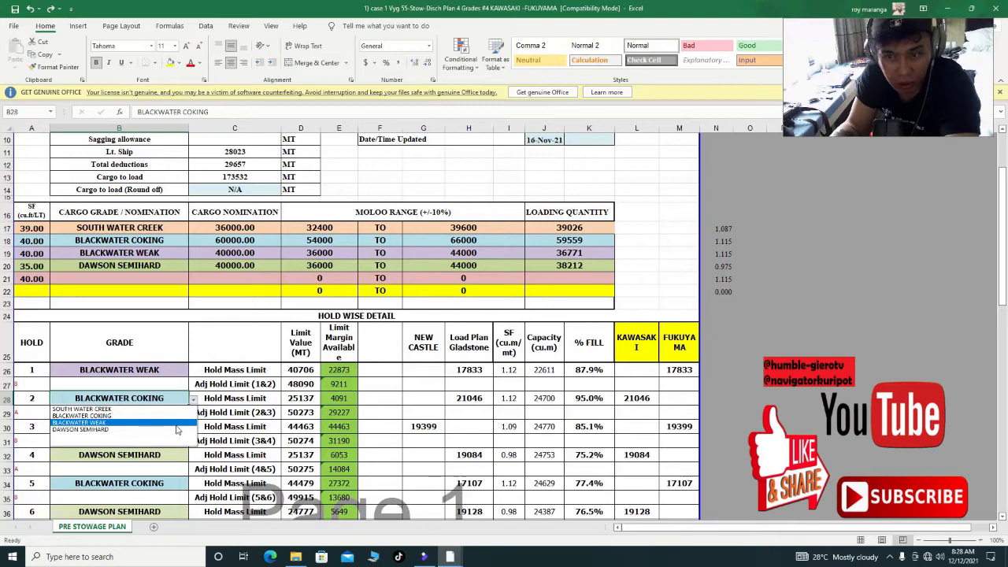
click(176, 429)
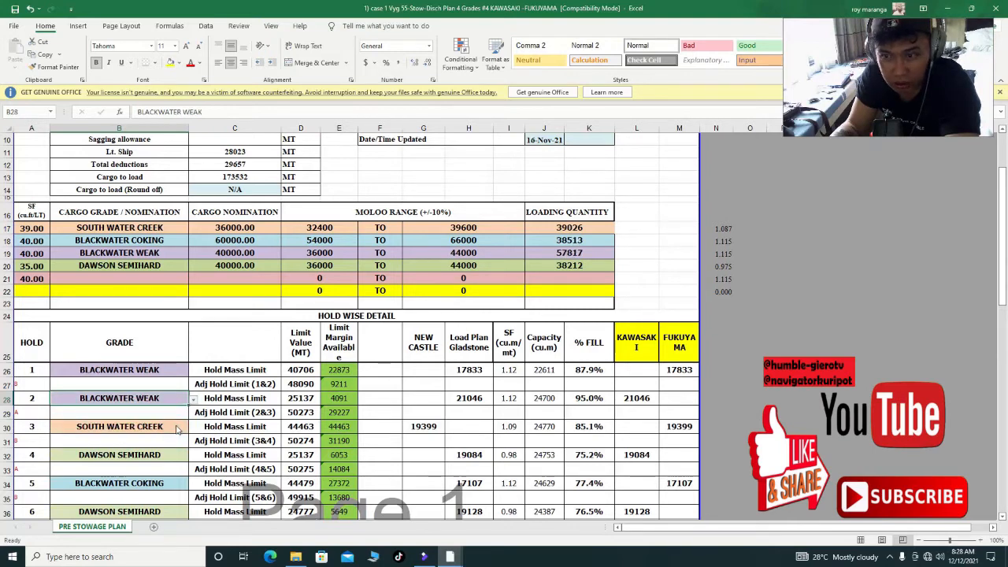
click(555, 256)
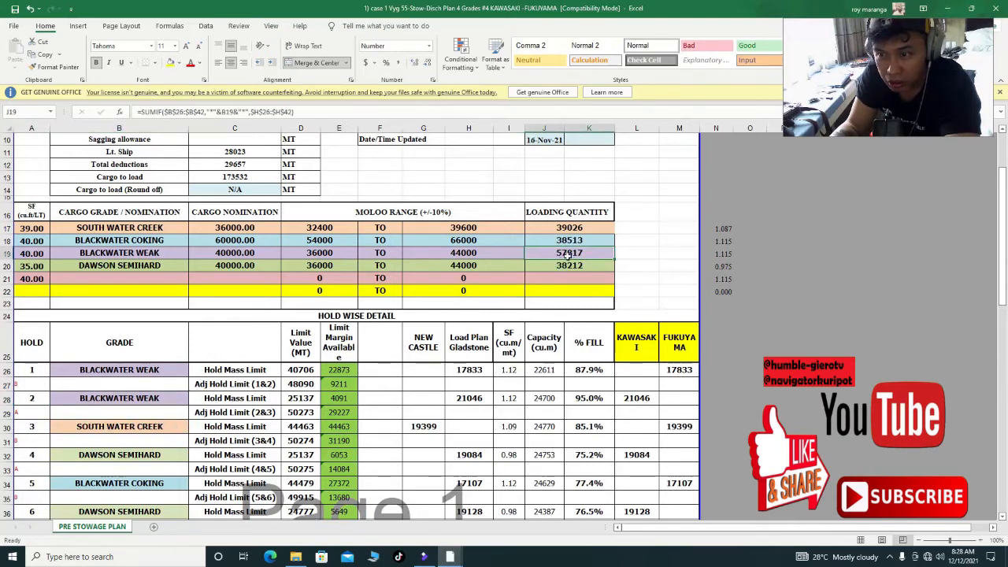
click(478, 400)
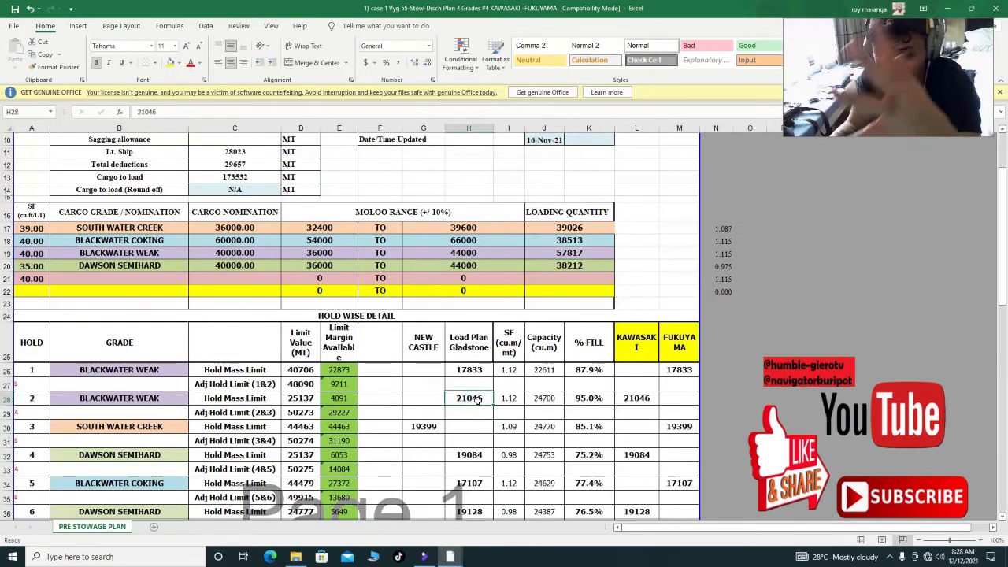
click(182, 398)
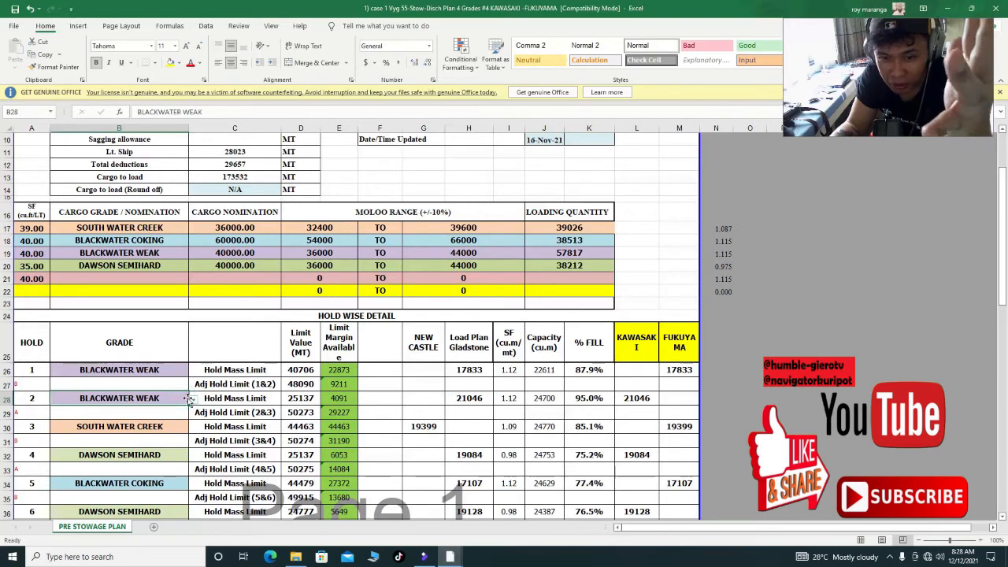
click(192, 400)
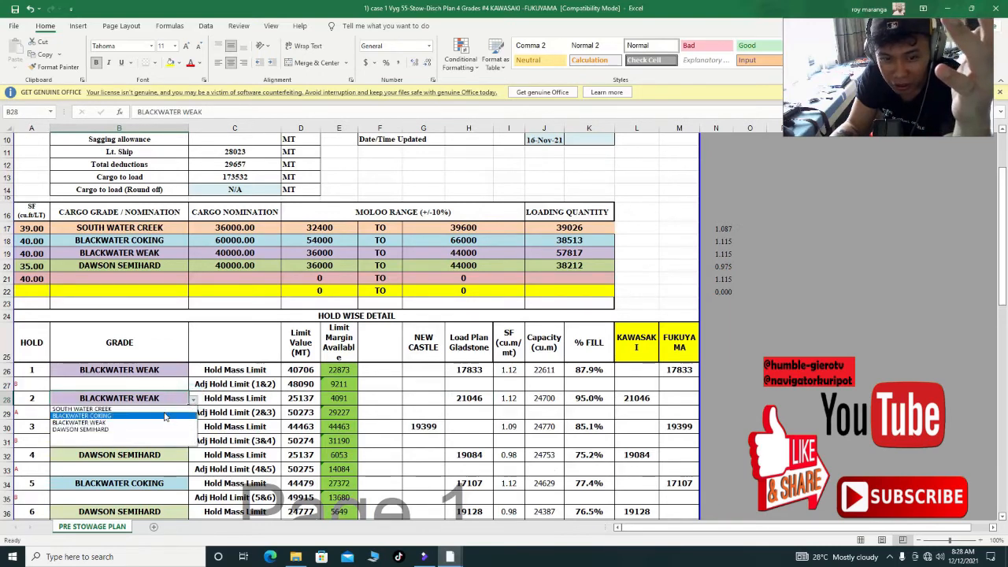
click(30, 8)
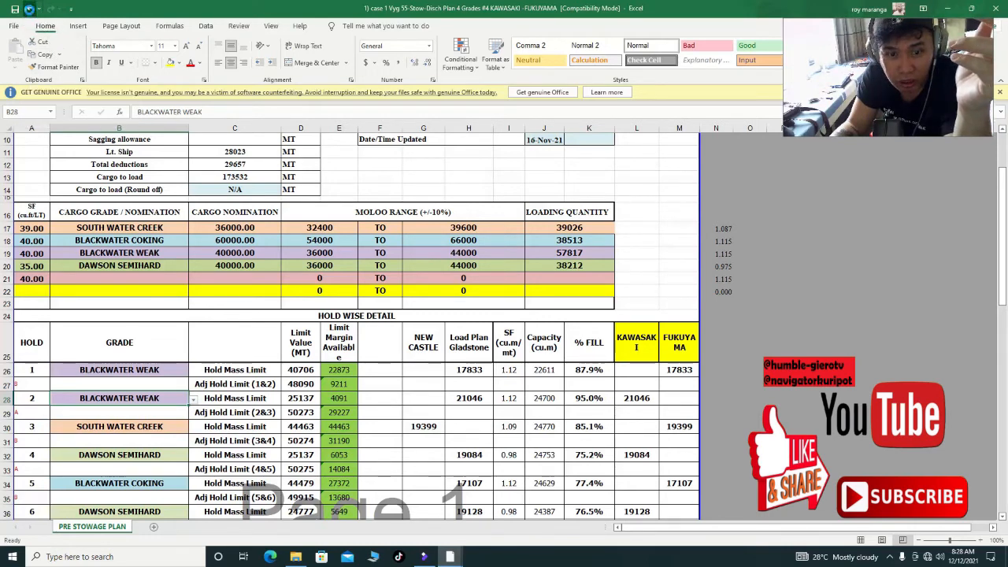
click(30, 9)
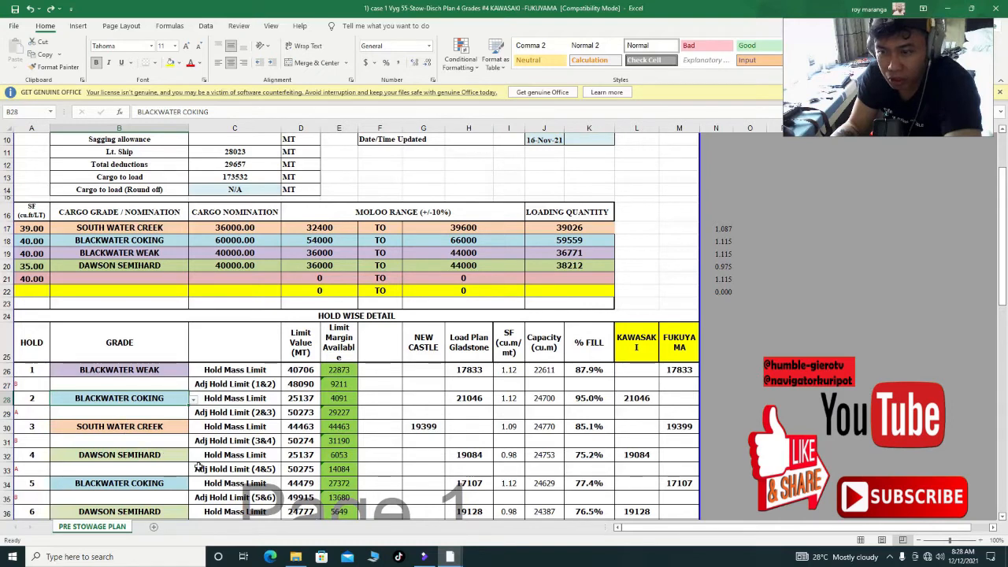
Check how the port code in A27 and the formulas in L28, L32, L36, M26 and M28 allocate cargo to KAWASAKI and FUKUYAMA.
scroll(226, 394, down, 2)
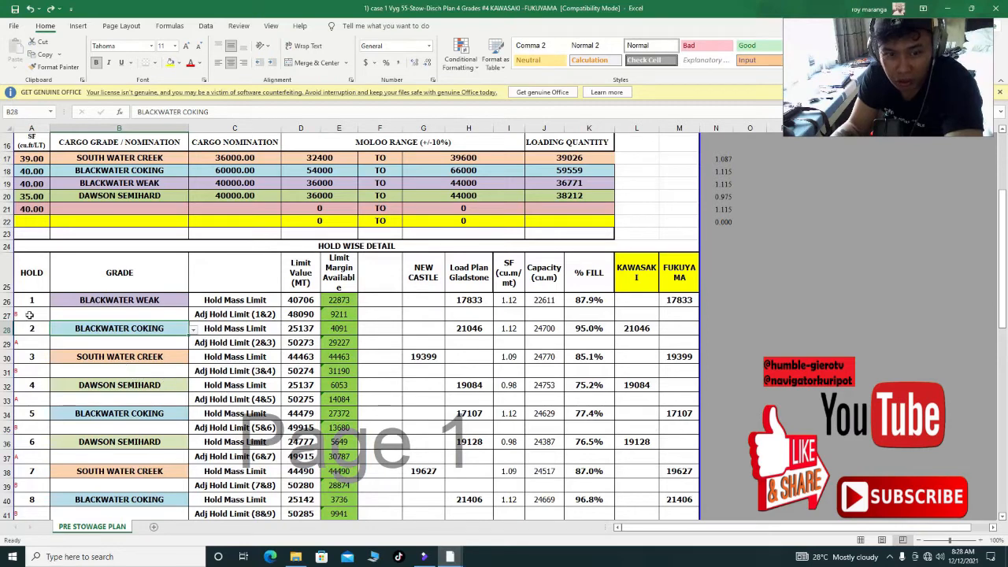
click(24, 312)
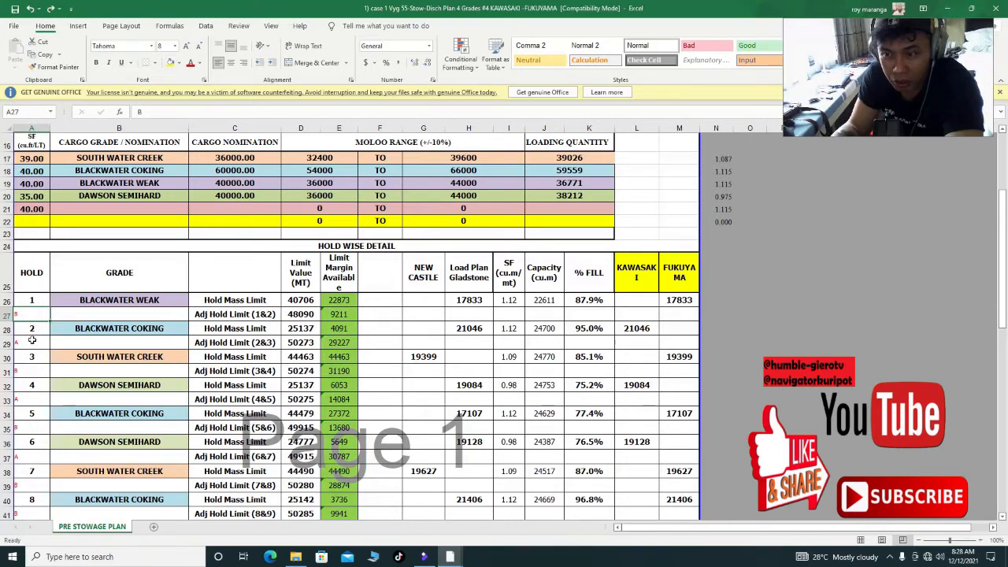
click(636, 326)
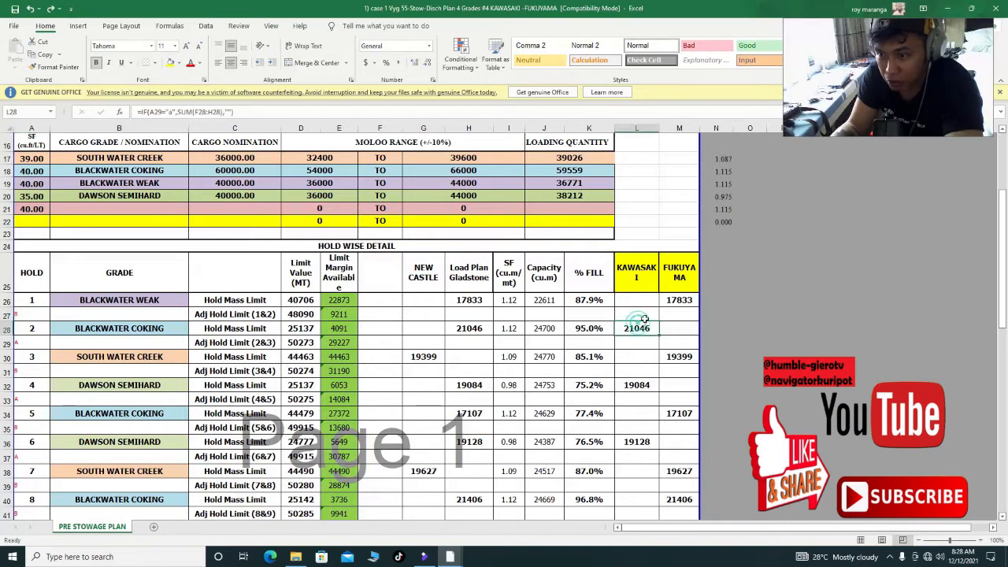
click(673, 297)
click(636, 328)
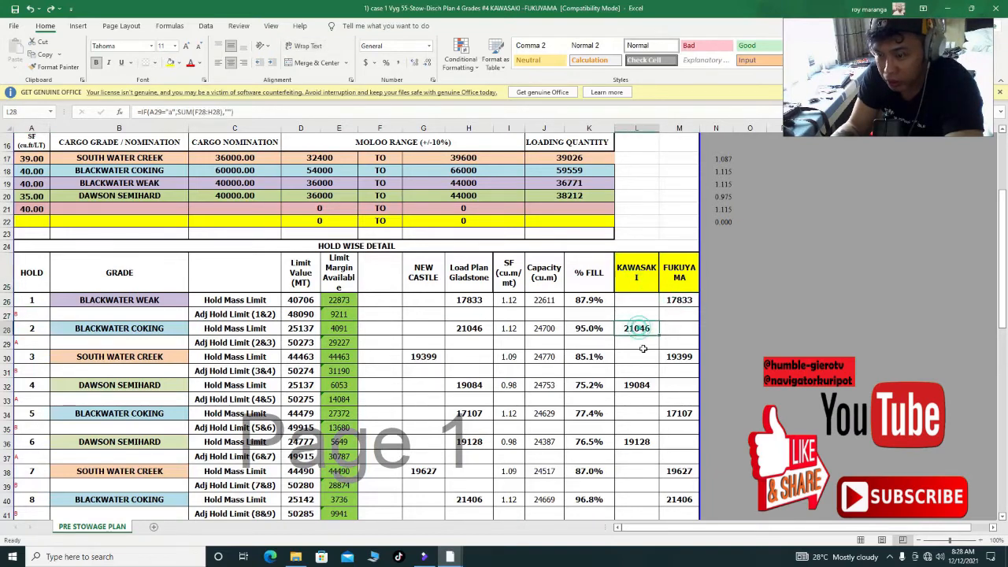
click(635, 386)
click(637, 440)
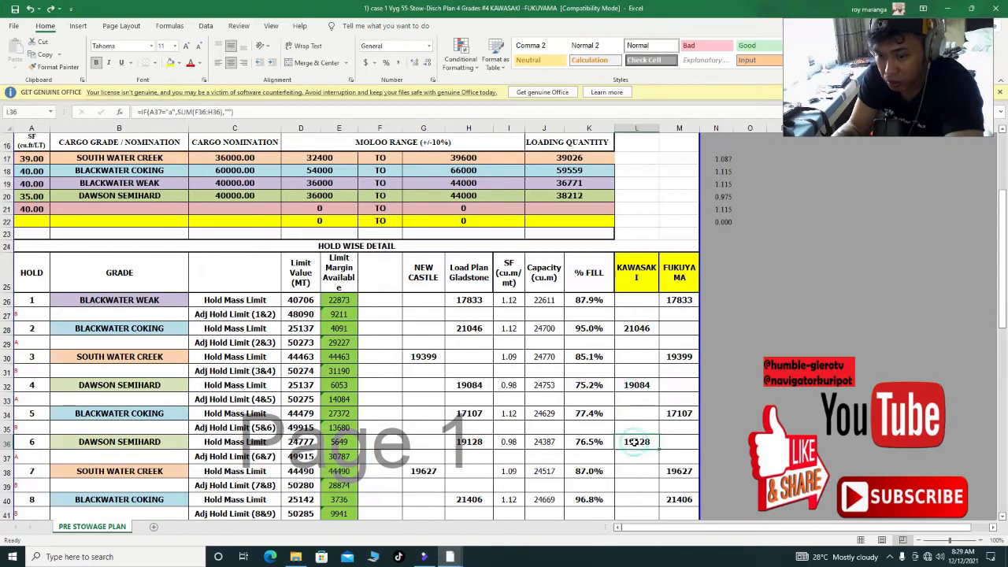
click(671, 328)
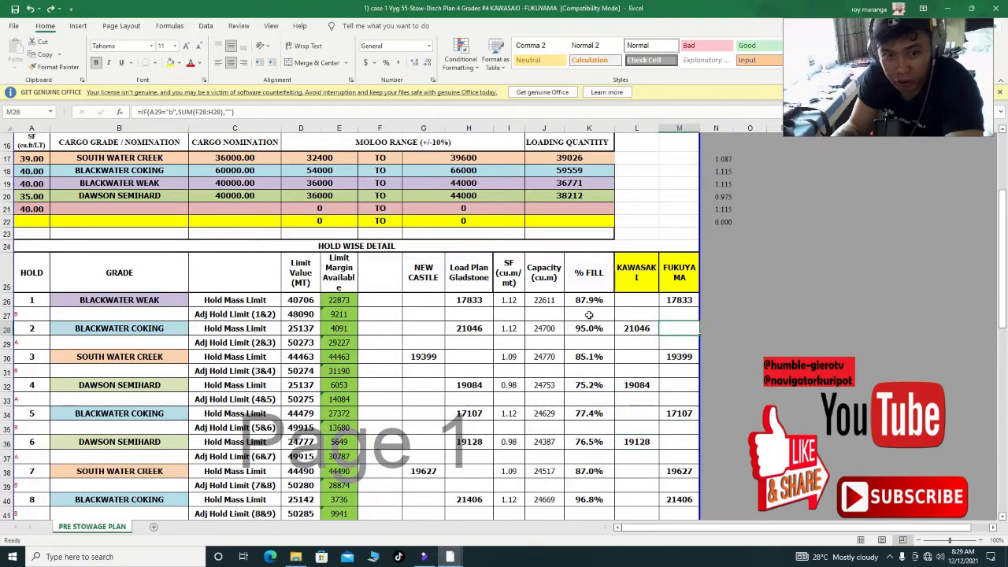
click(40, 315)
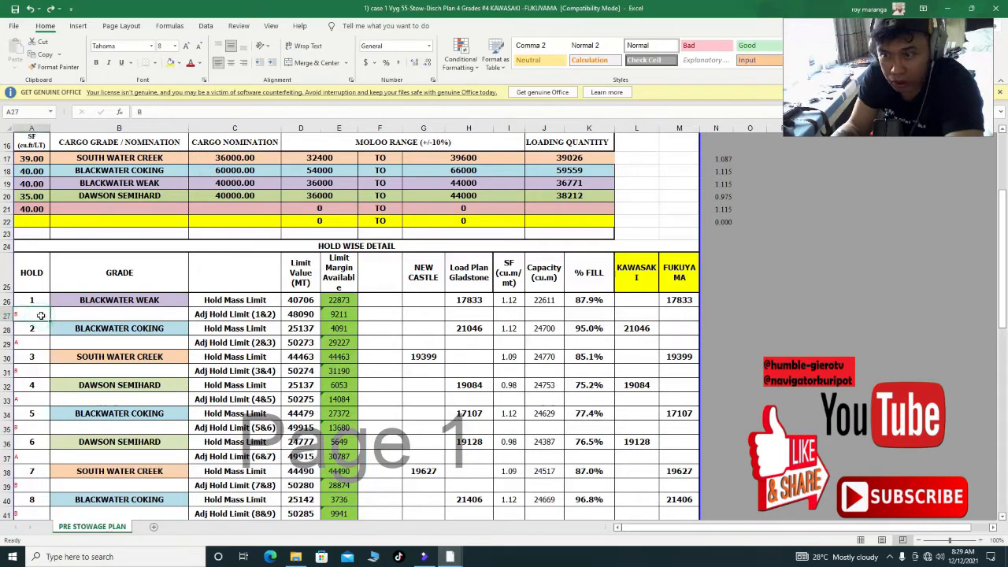